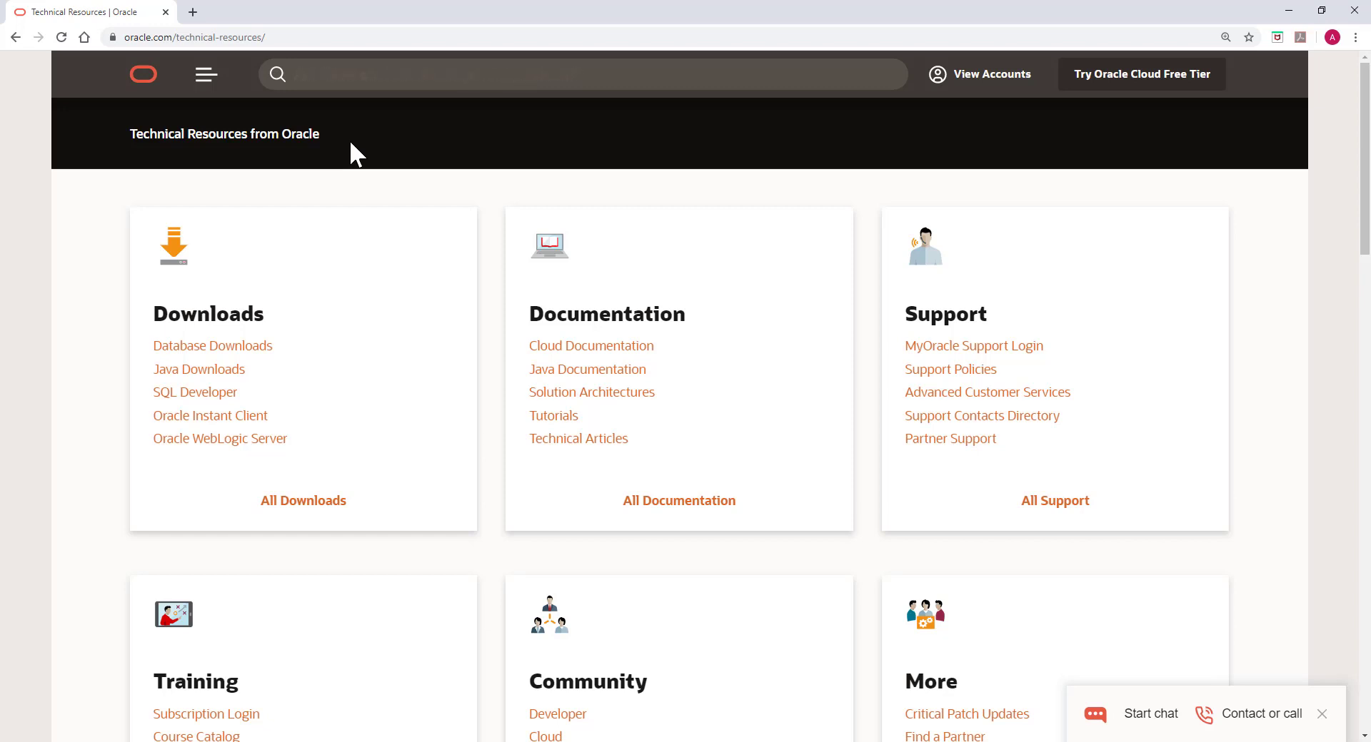
Step: Navigate the browser to otn.oracle.com
left_click(324, 39)
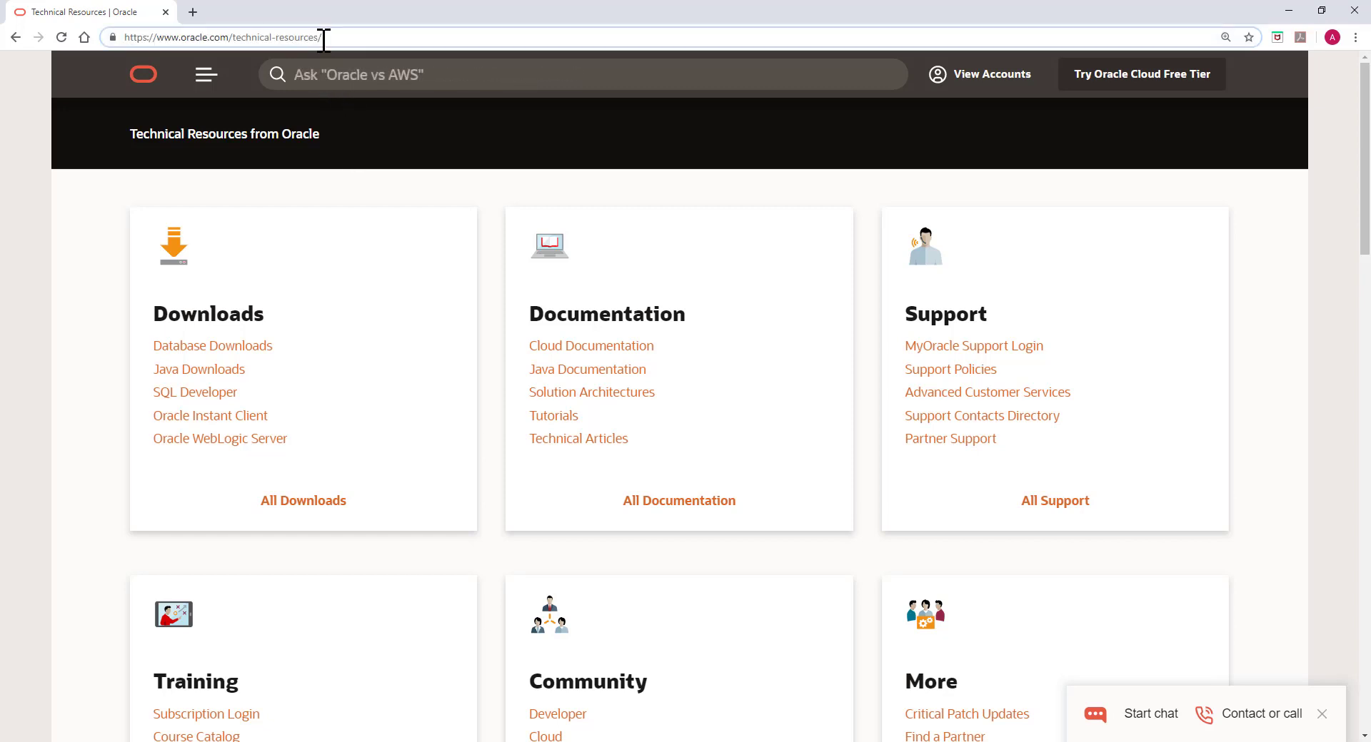
left_click_drag(324, 39, 121, 41)
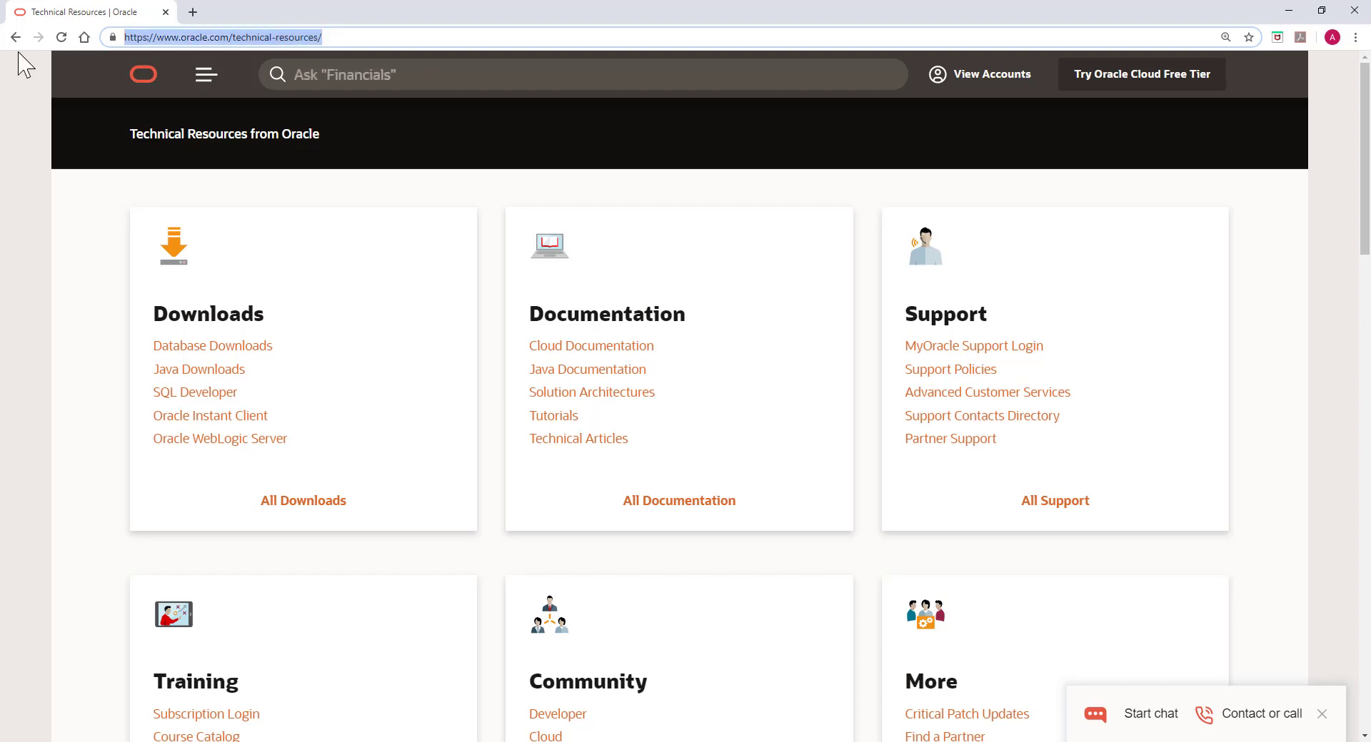
type("otn.oracle.com")
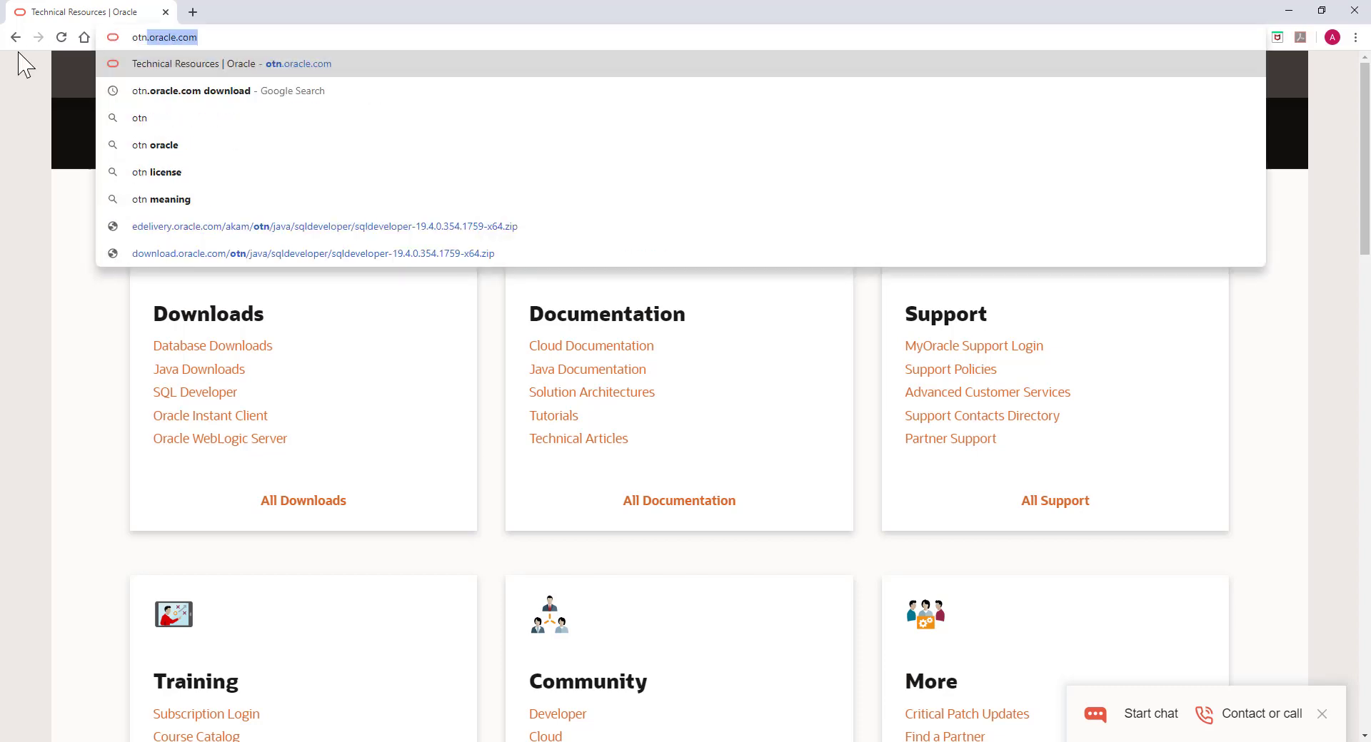
key("Return")
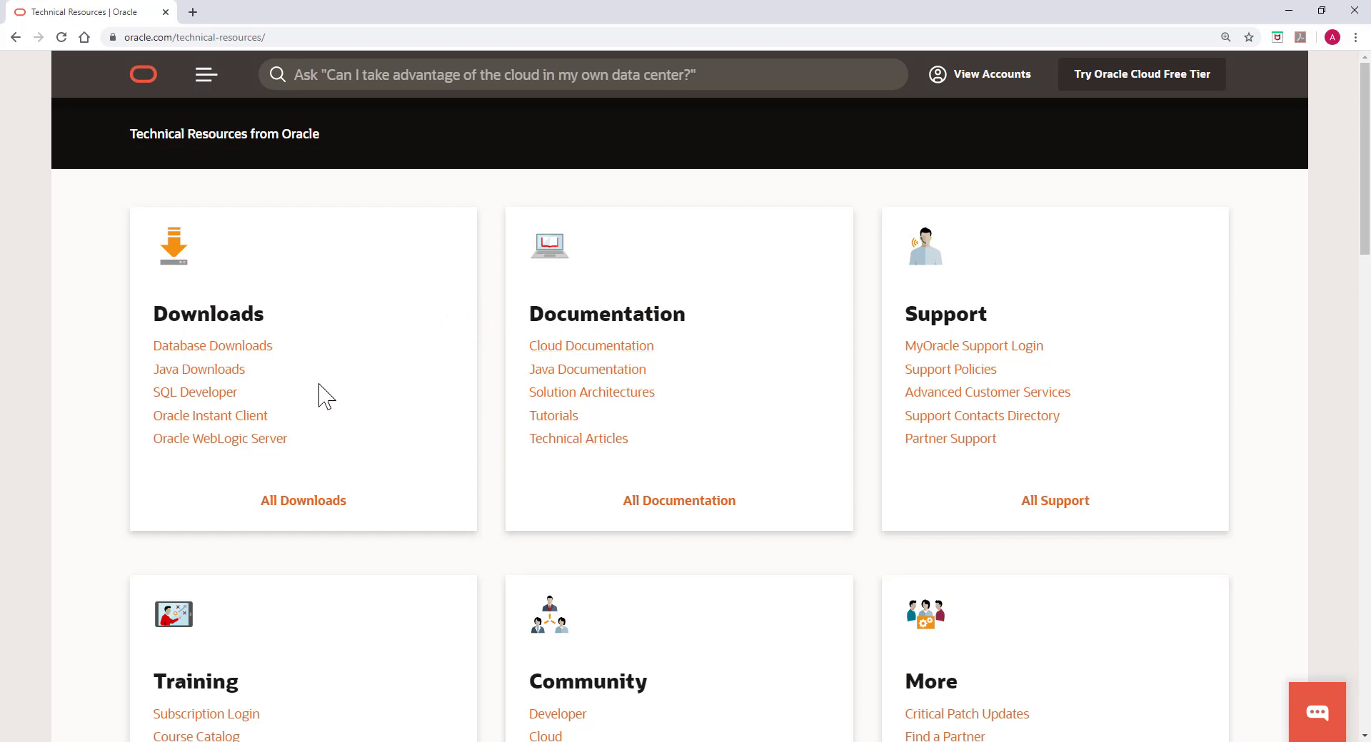
Step: Open the SQL Developer downloads page and scroll down to the Installation Notes
left_click(221, 404)
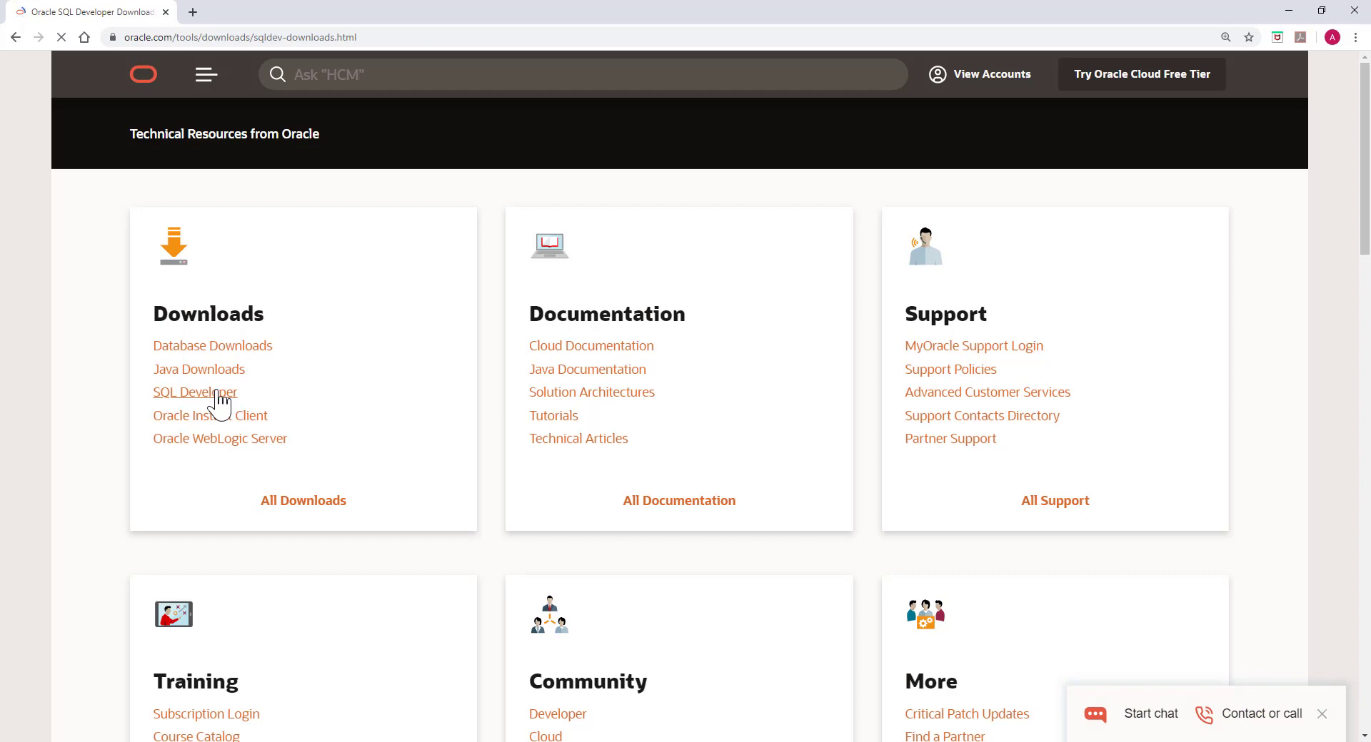
scroll(378, 422, "down", 1)
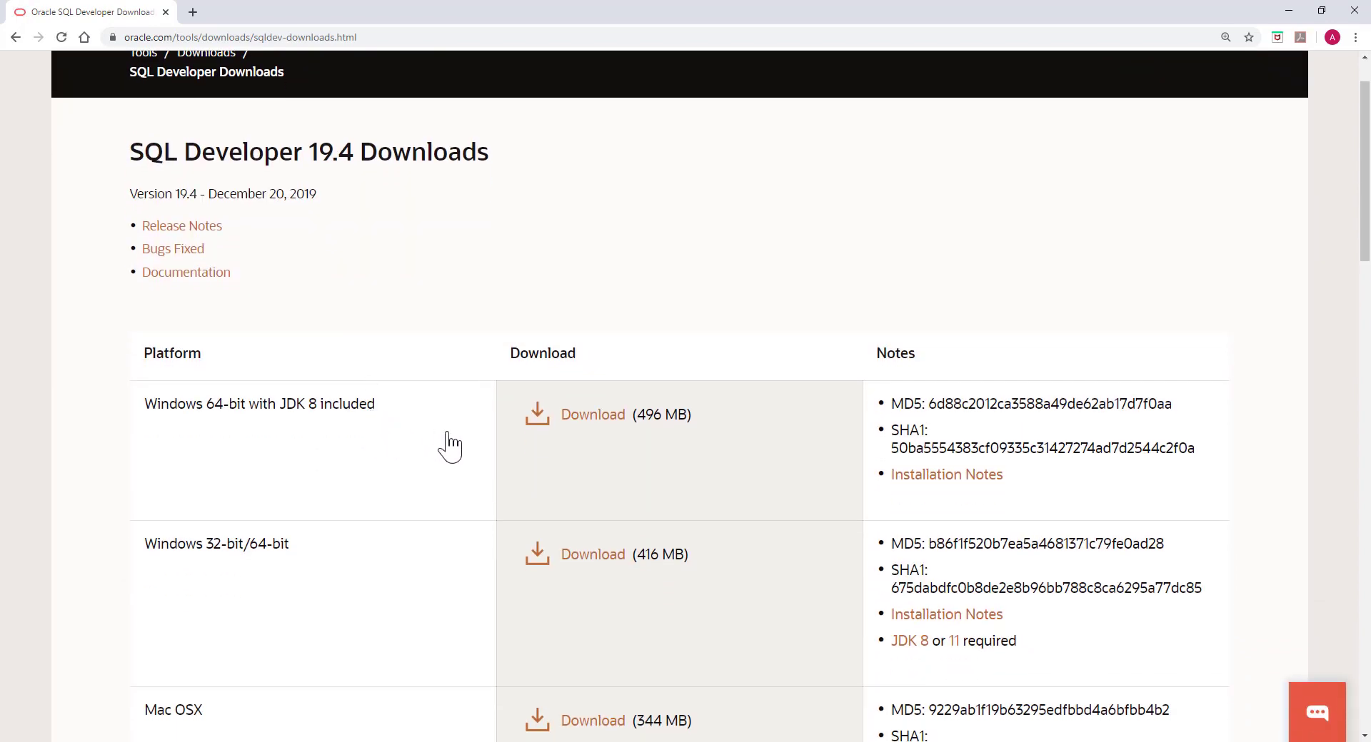
scroll(450, 446, "down", 1)
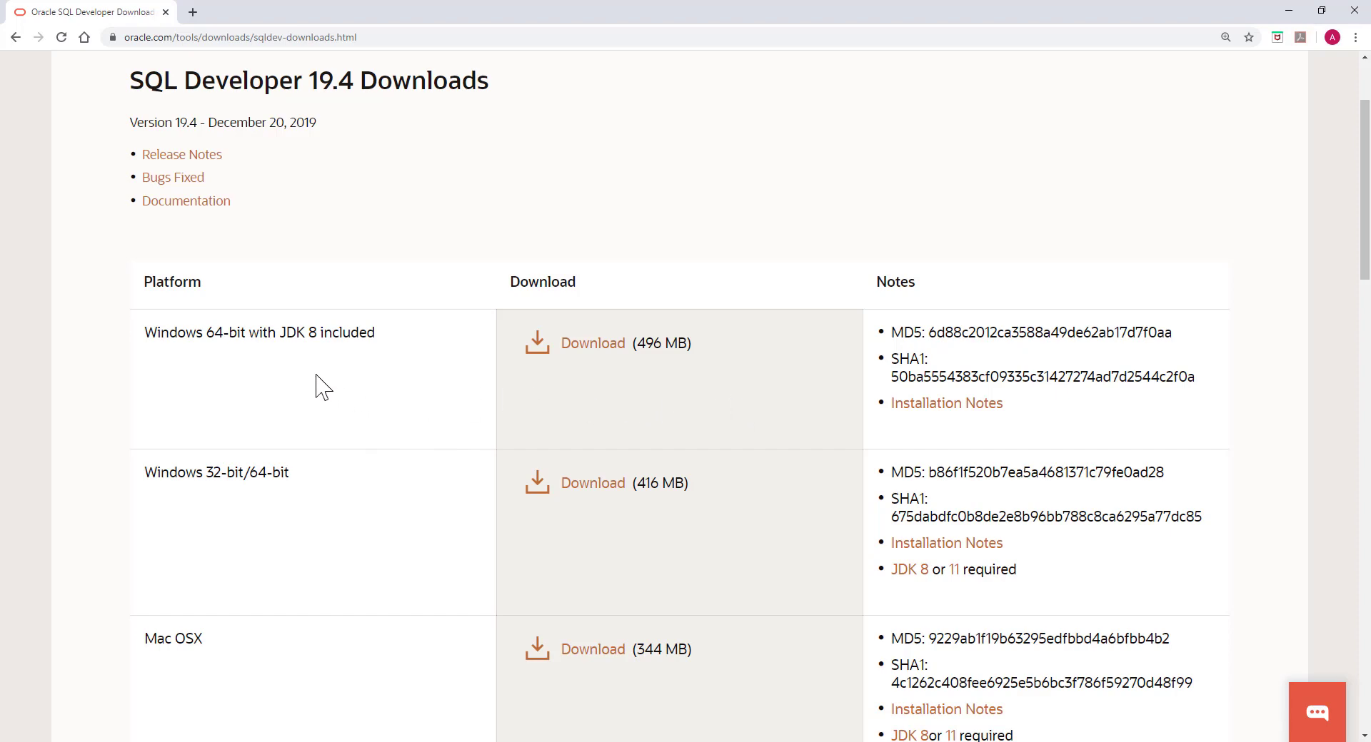
scroll(323, 388, "down", 4)
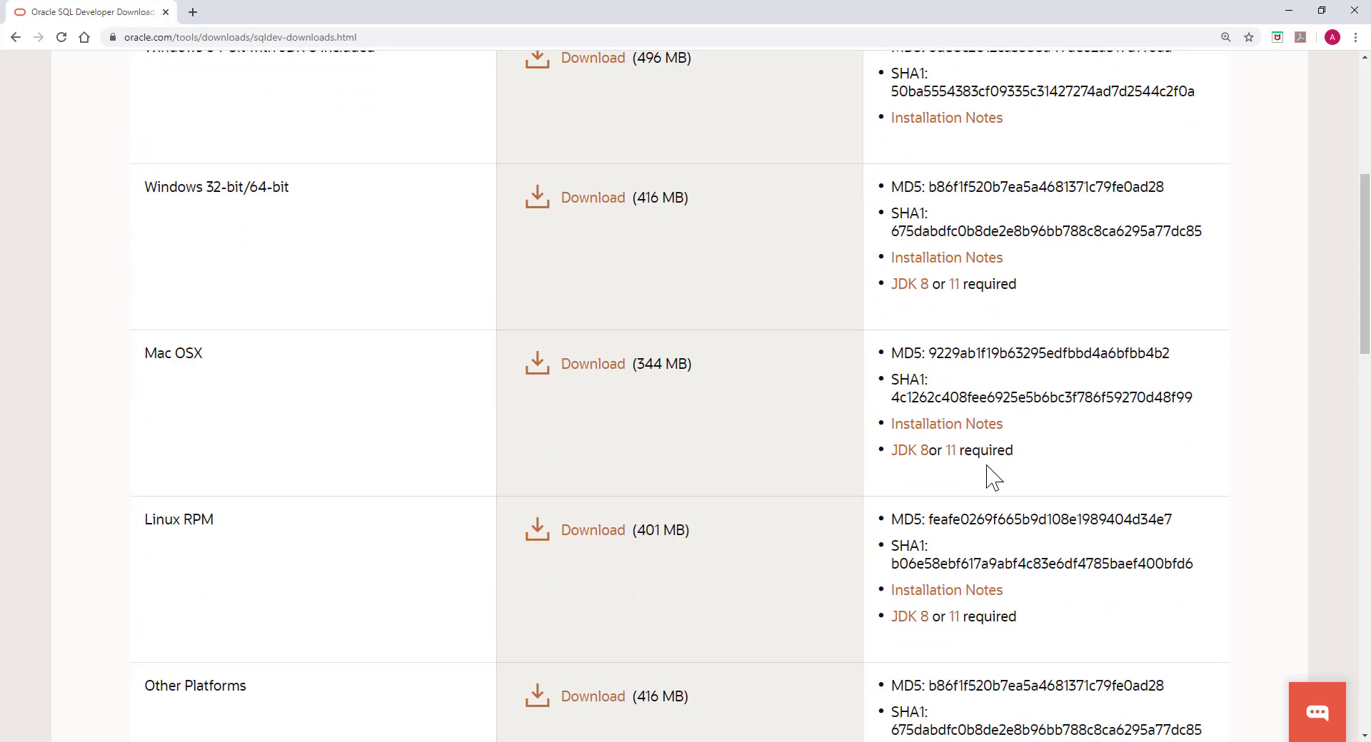
scroll(999, 470, "down", 3)
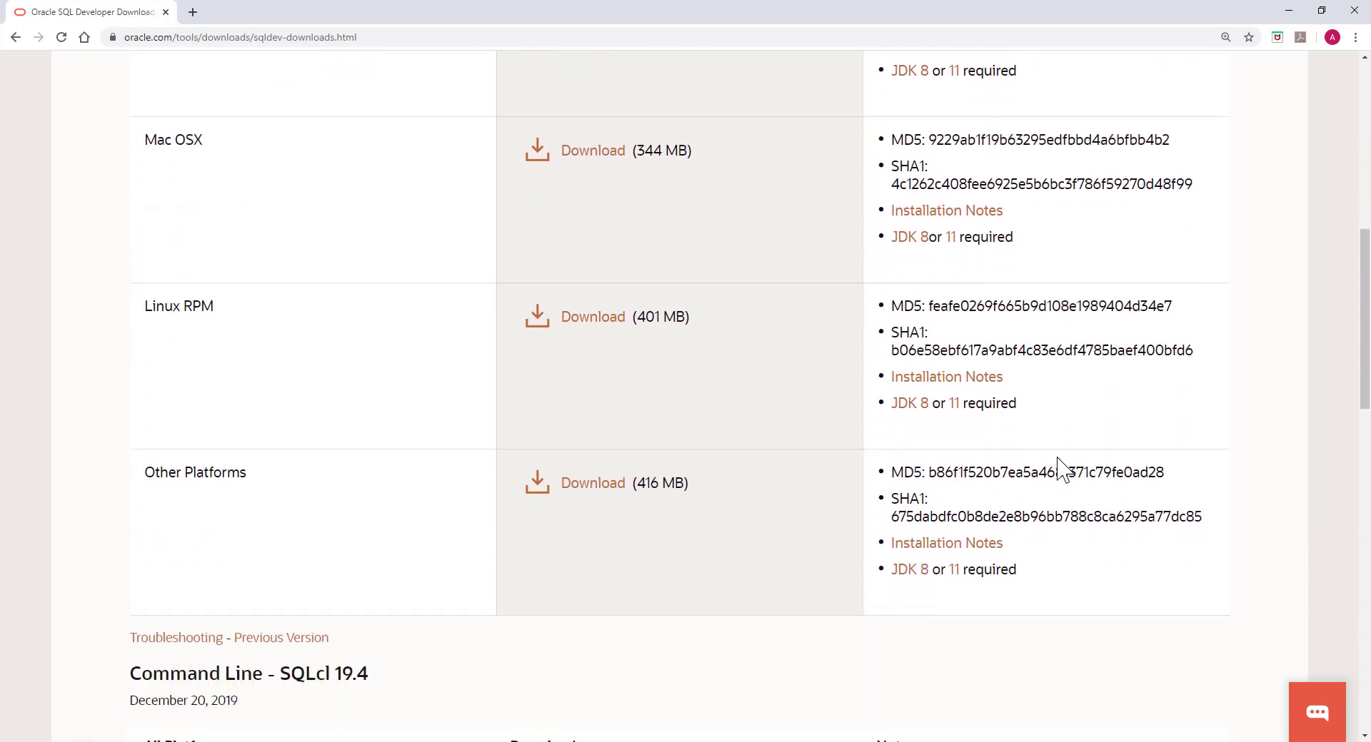
scroll(926, 304, "down", 3)
scroll(926, 303, "down", 10)
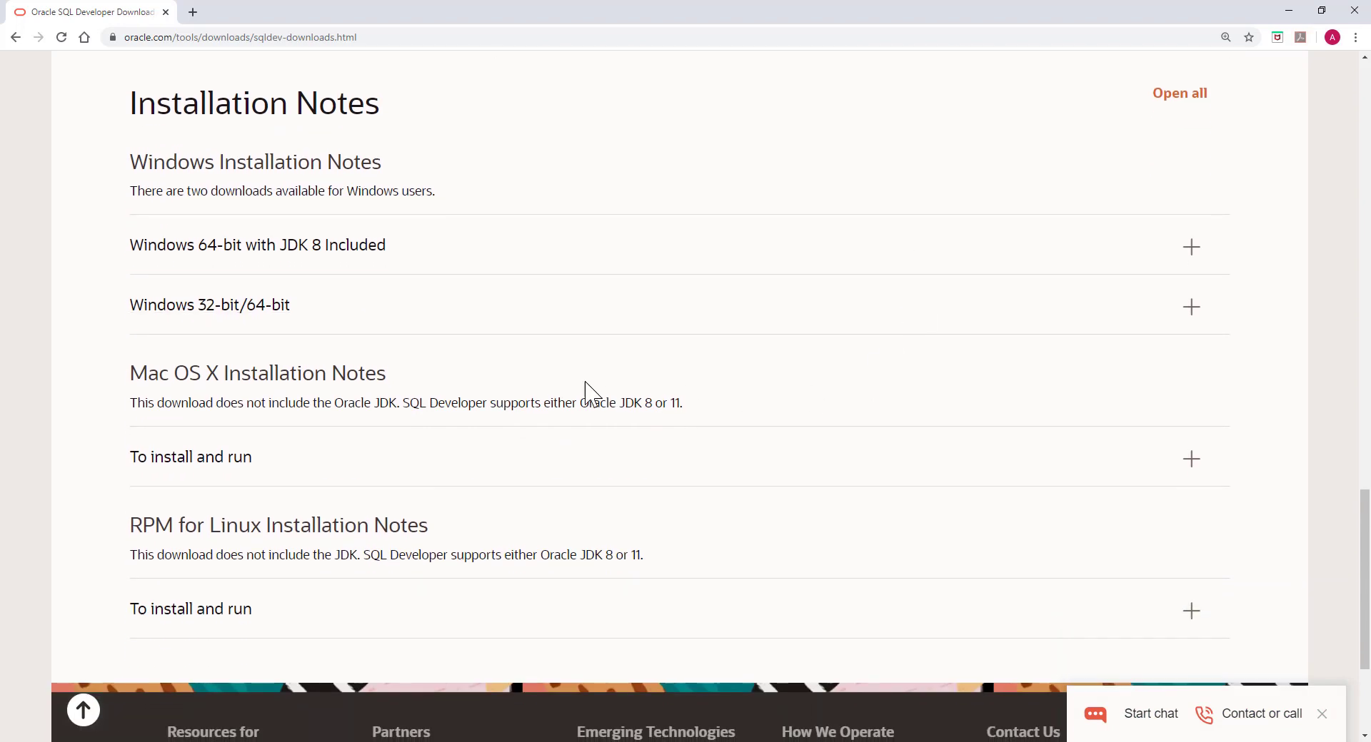
Step: Expand the Mac OS X and Windows 64-bit with JDK 8 installation notes
left_click(1188, 461)
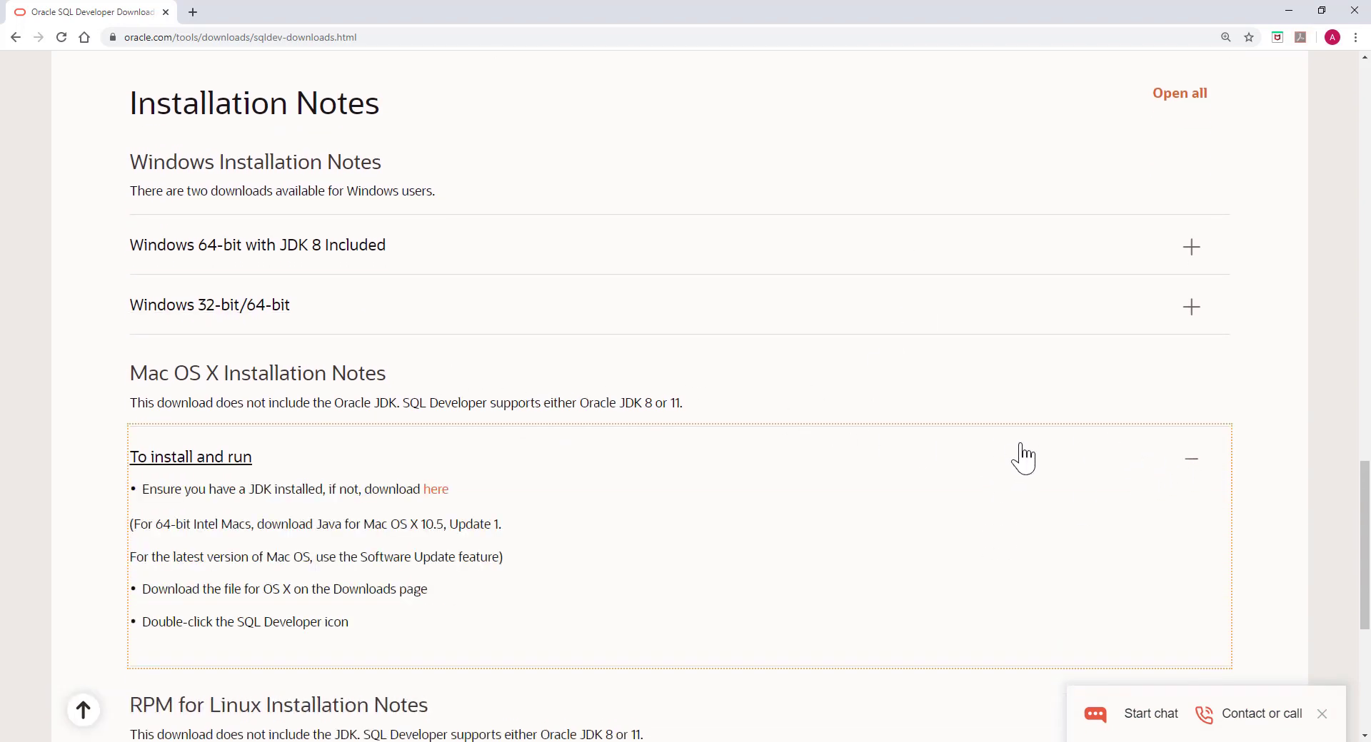
scroll(1034, 446, "up", 1)
left_click(1186, 315)
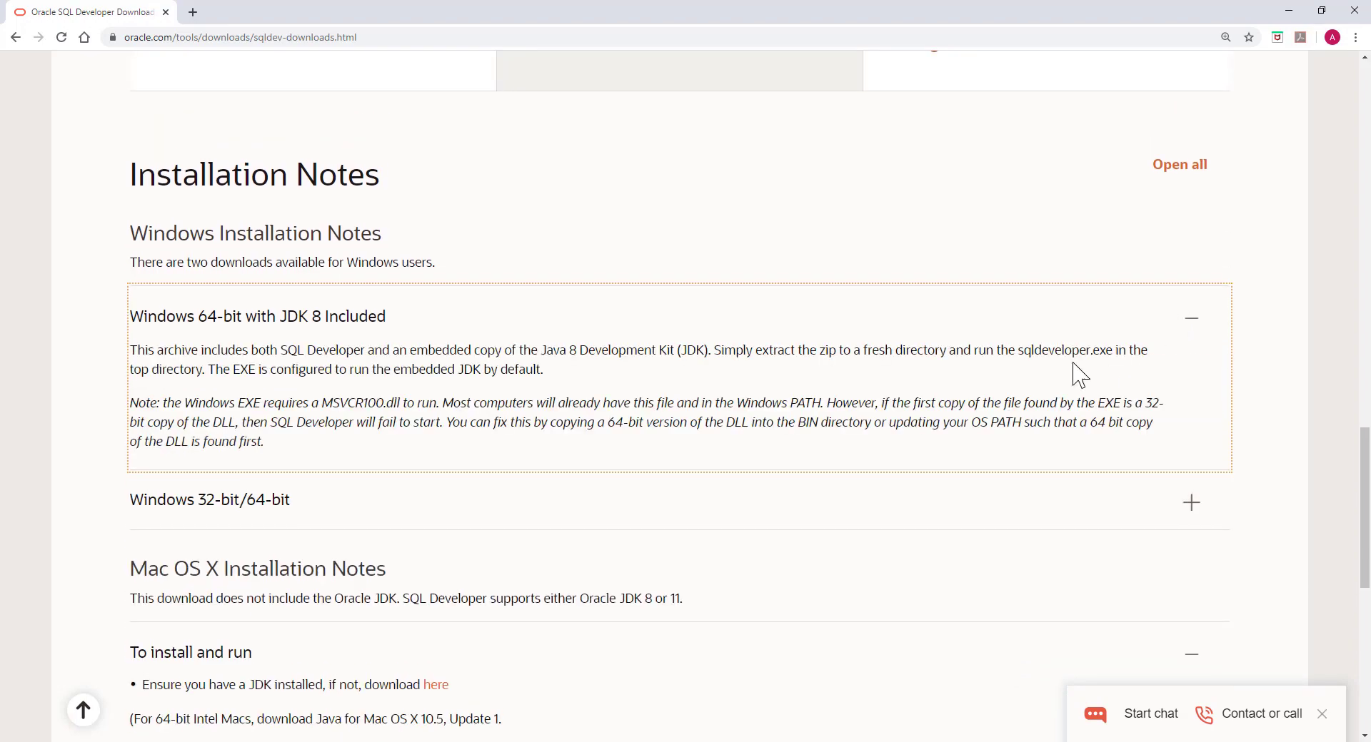
scroll(661, 490, "up", 10)
scroll(666, 490, "up", 10)
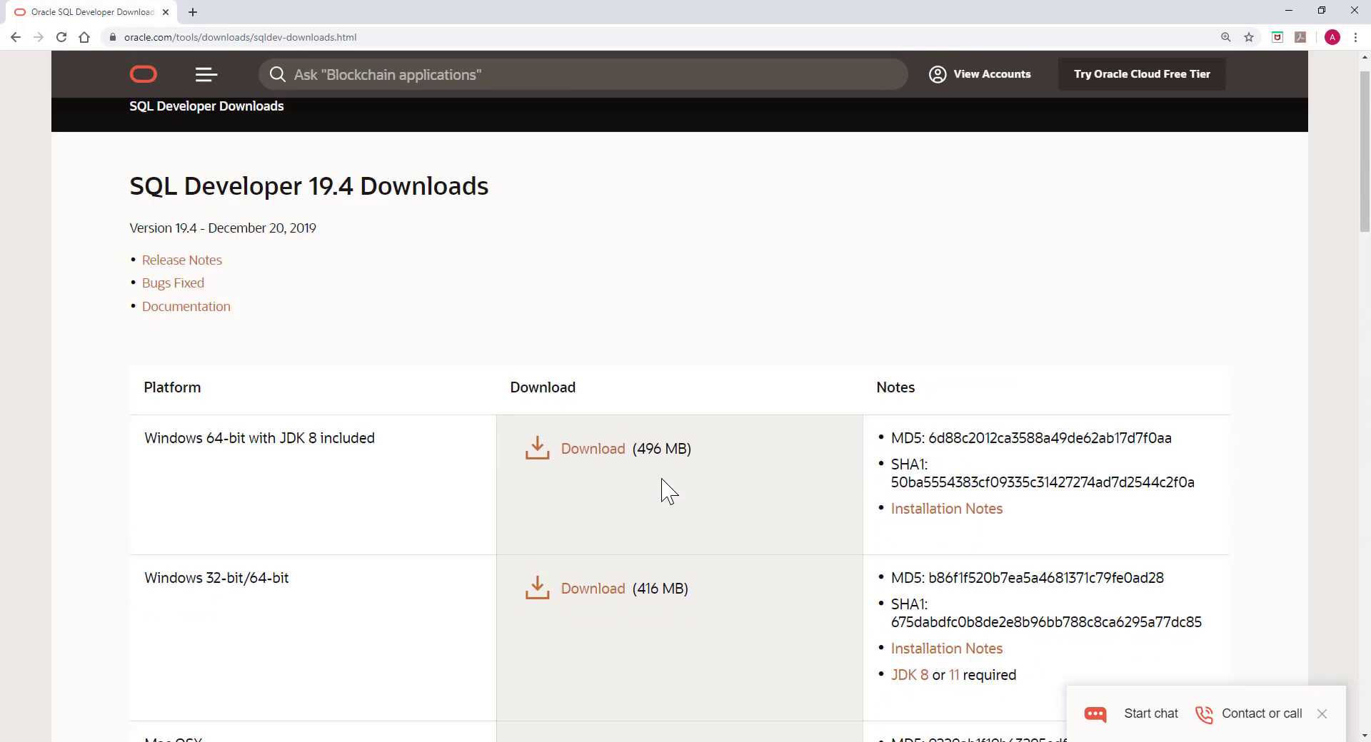
scroll(665, 483, "down", 2)
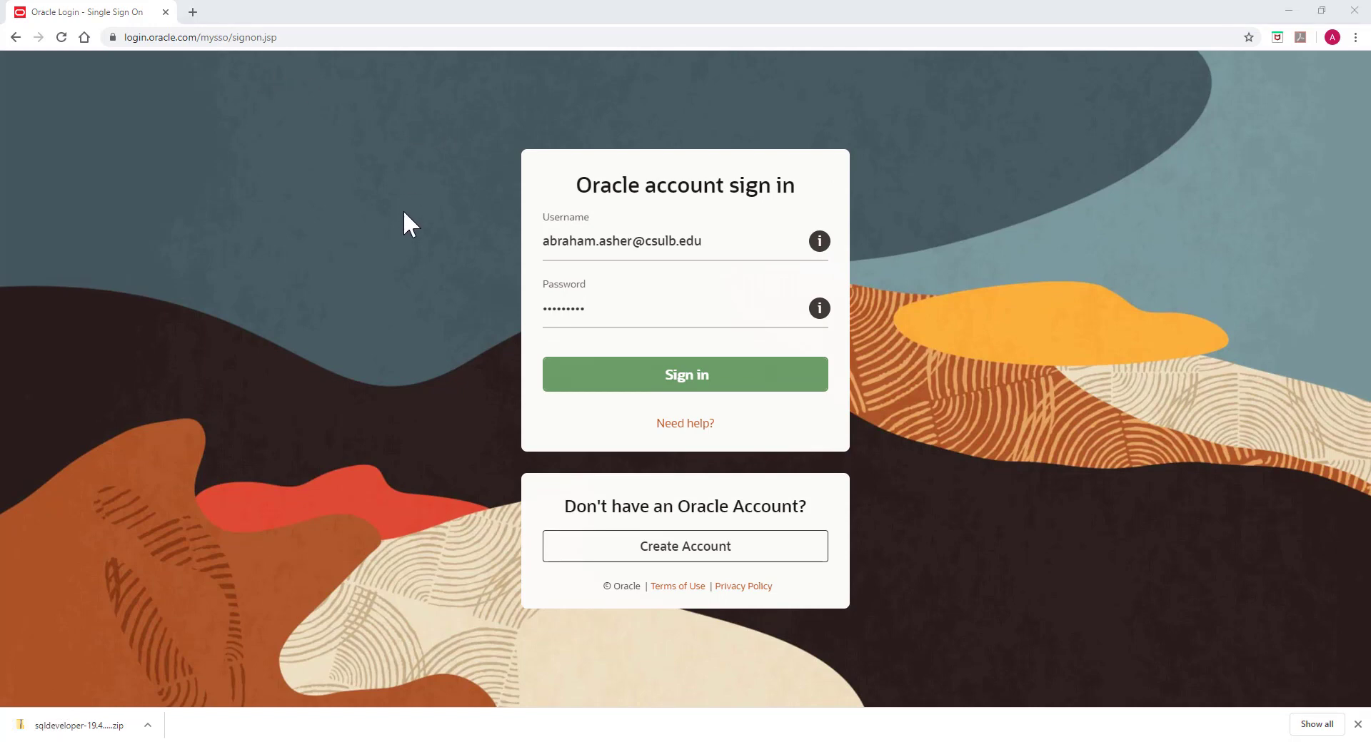
Step: Show the downloaded SQL Developer zip in its folder from Chrome's download bar
left_click(148, 726)
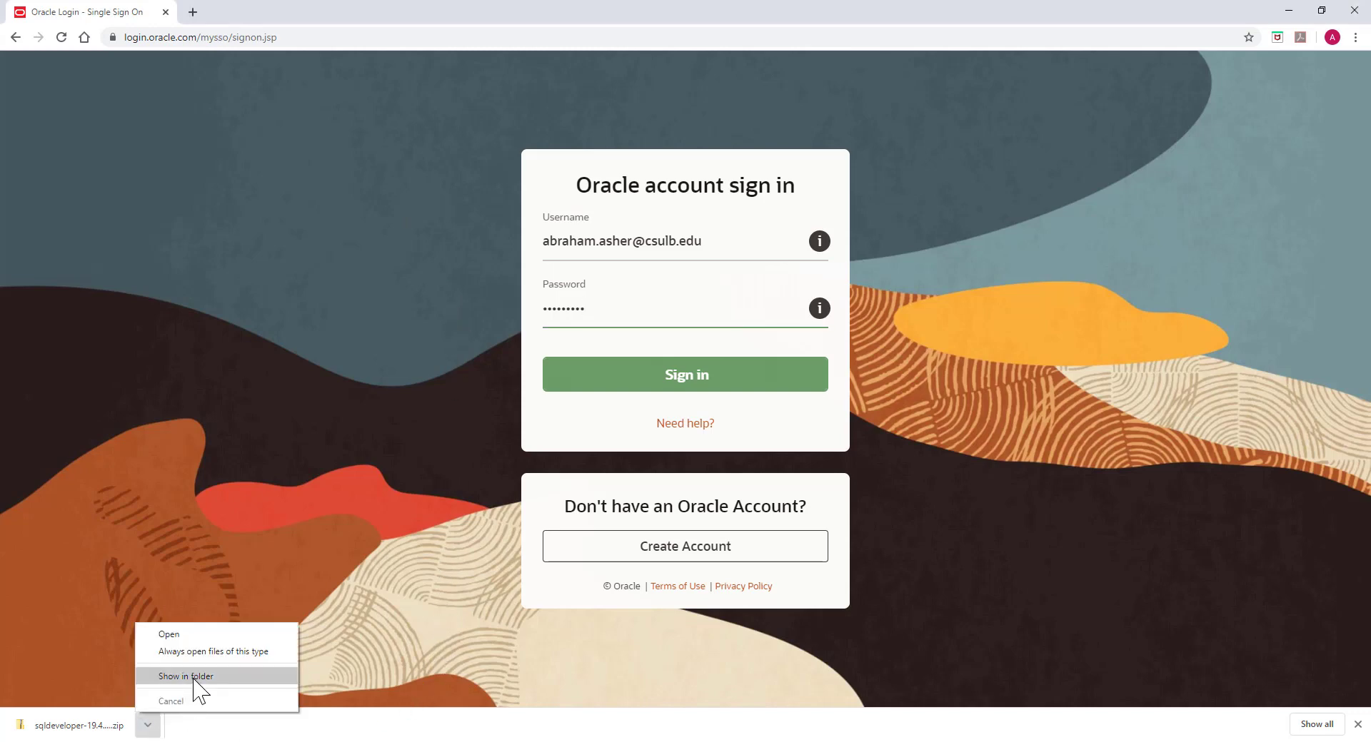
left_click(194, 678)
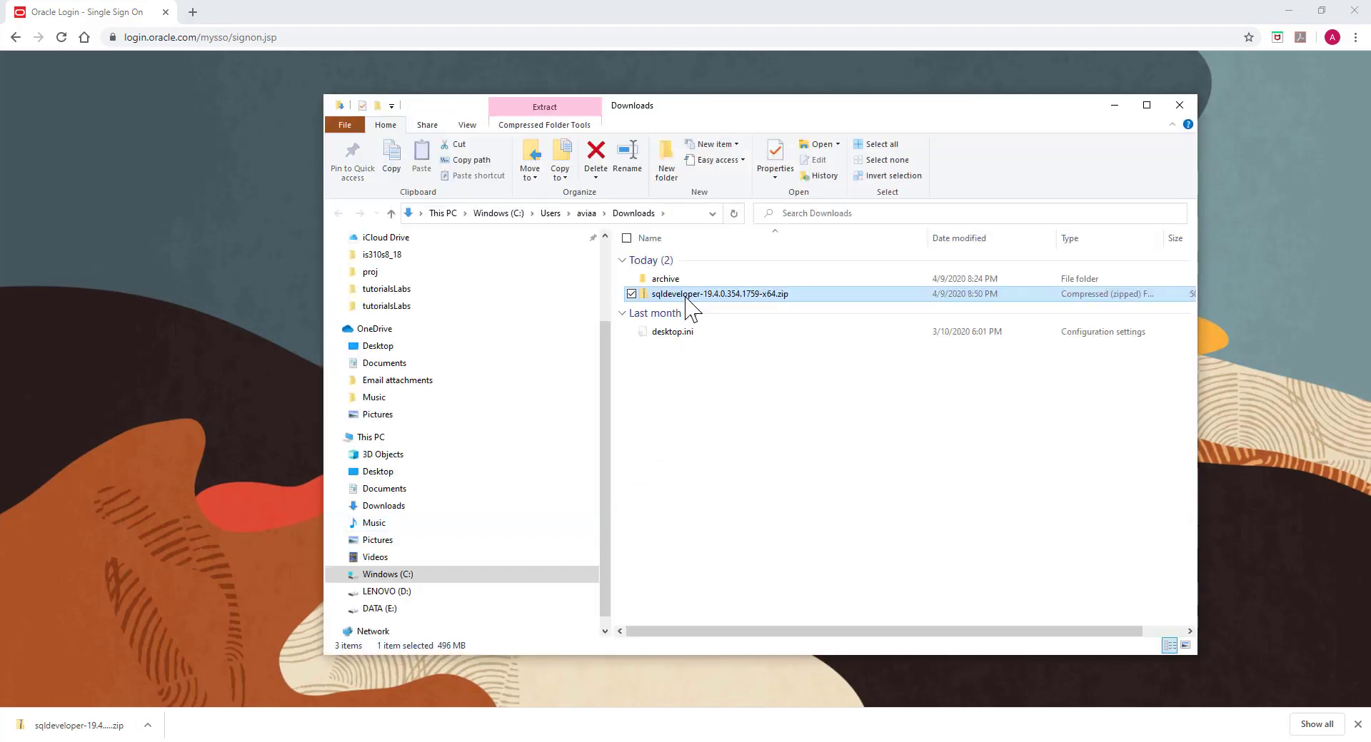
Step: Bring up the 7-Zip menu for sqldeveloper-19.4.0.354.1759-x64.zip in the Downloads folder
left_click_drag(705, 110, 675, 99)
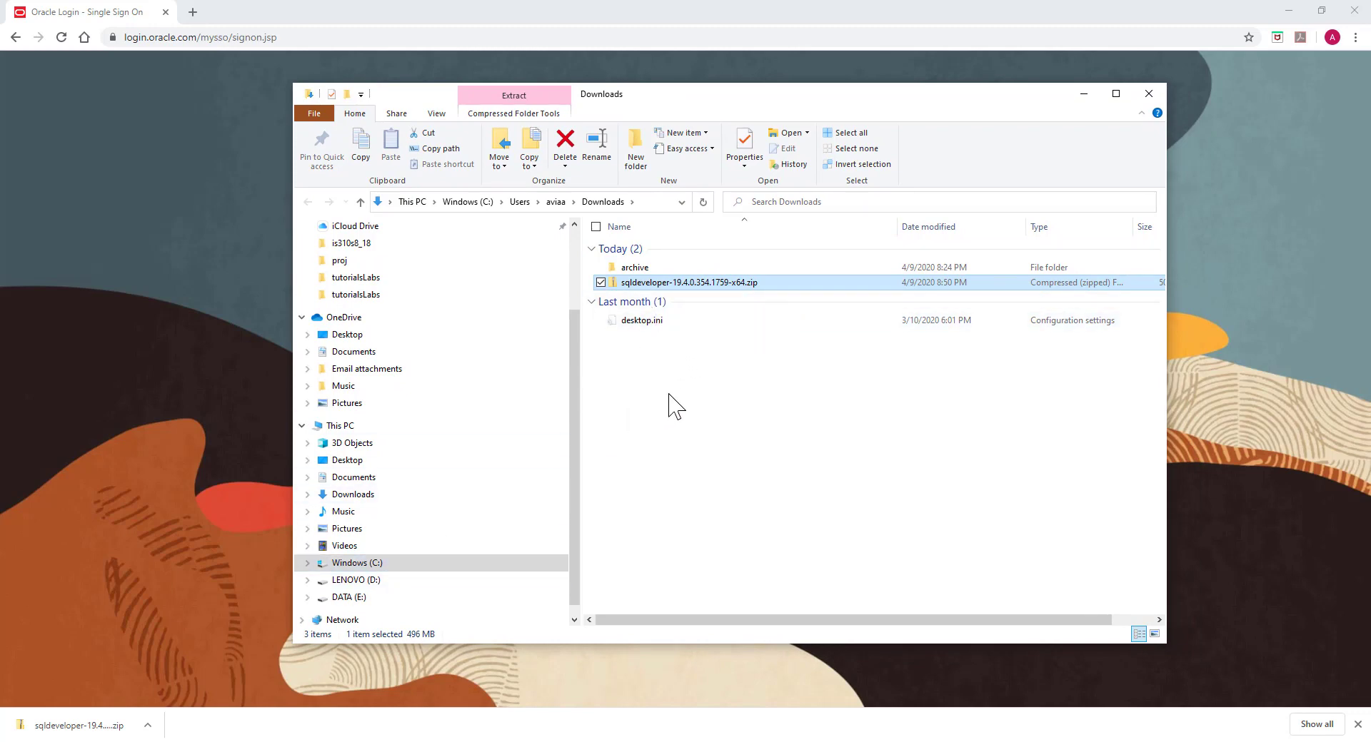
right_click(651, 287)
mouse_move(611, 342)
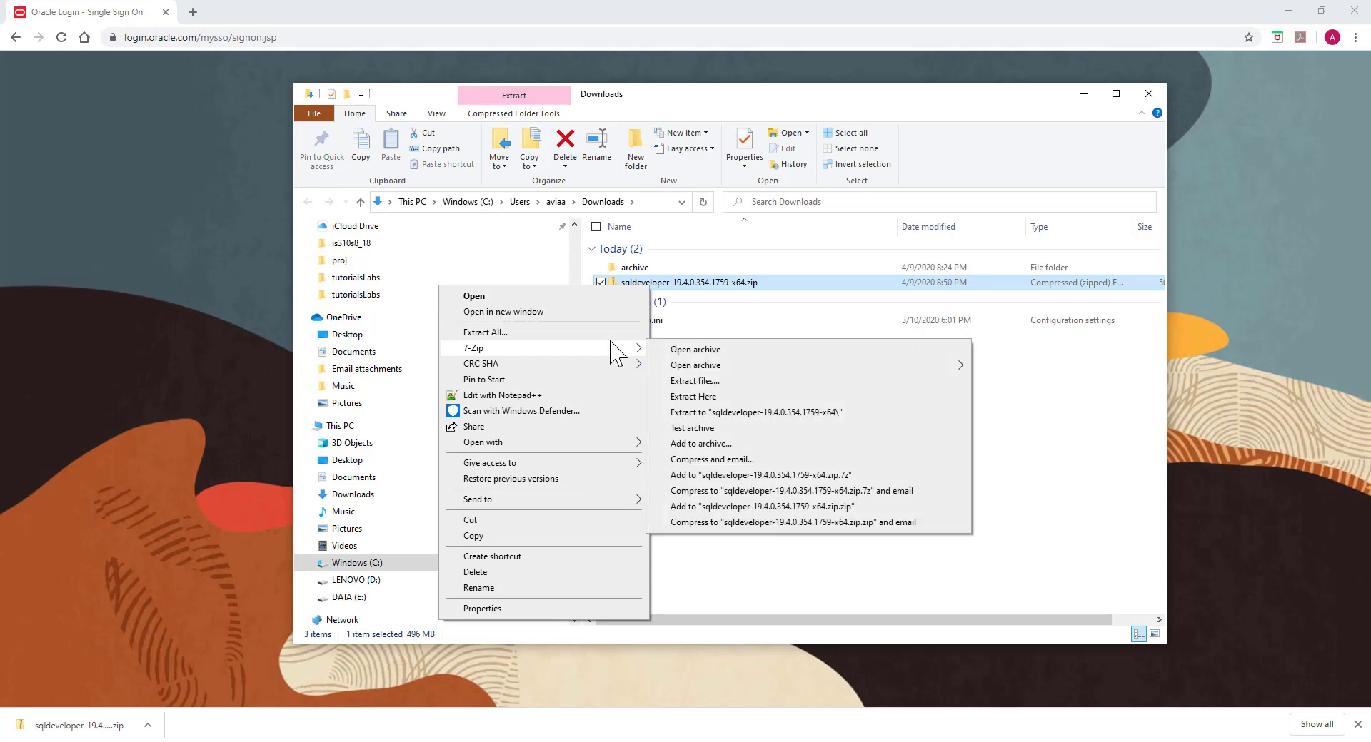
Step: Extract the zip into a sqldeveloper-19.4.0.354.1759-x64 folder and open that folder
left_click(709, 414)
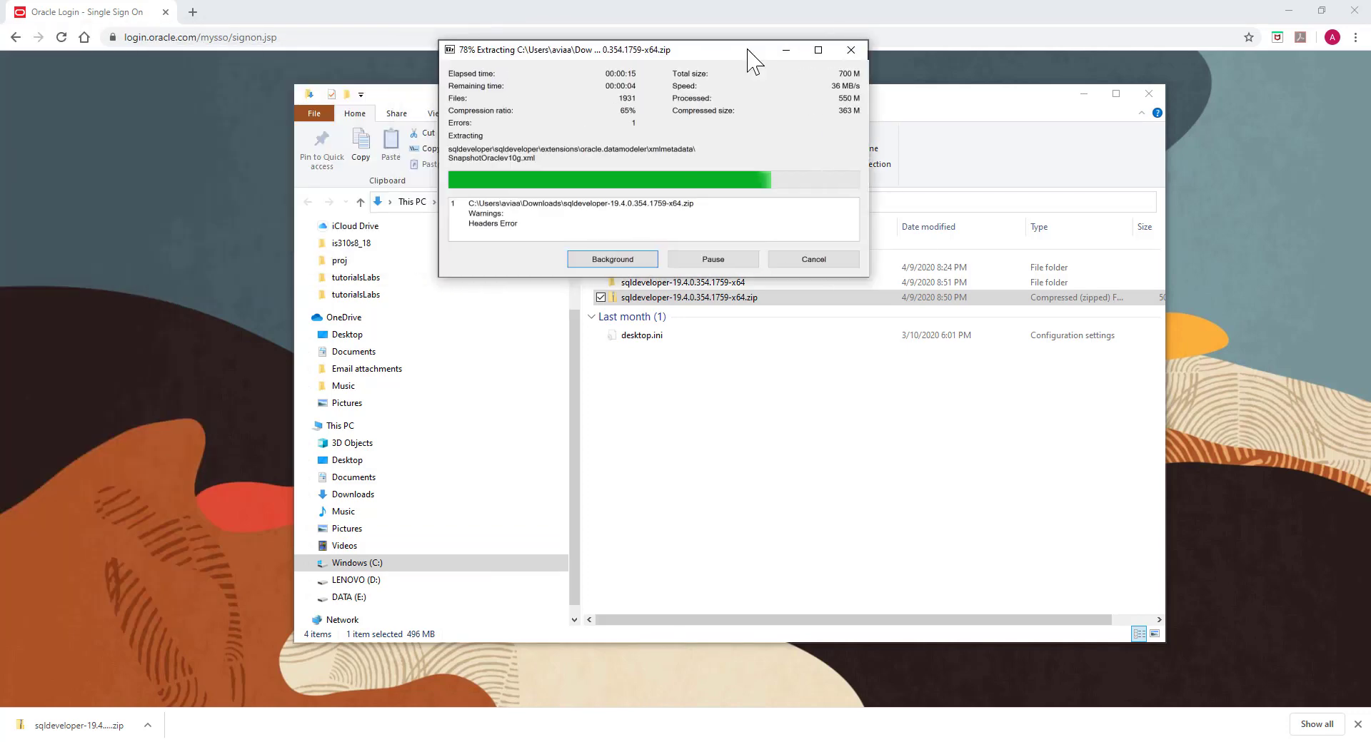
left_click_drag(749, 55, 720, 158)
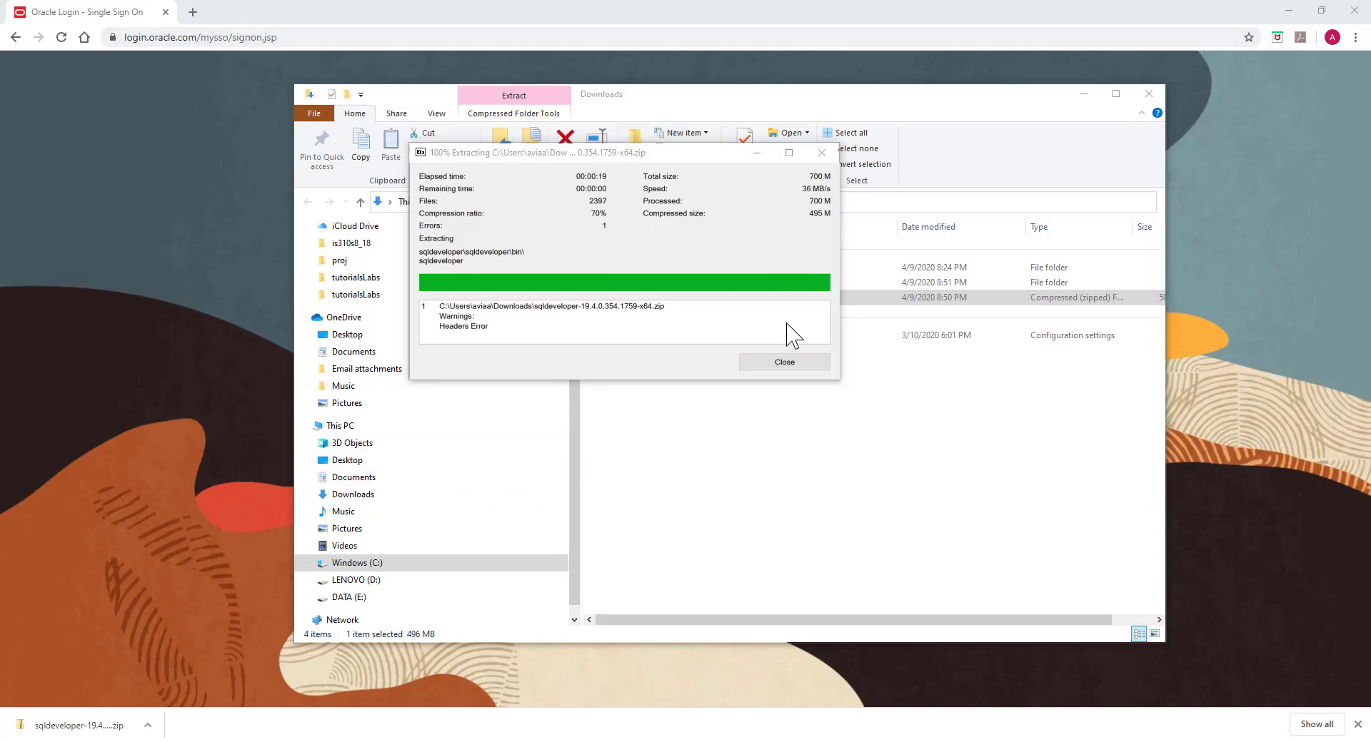
left_click(785, 361)
double_click(658, 283)
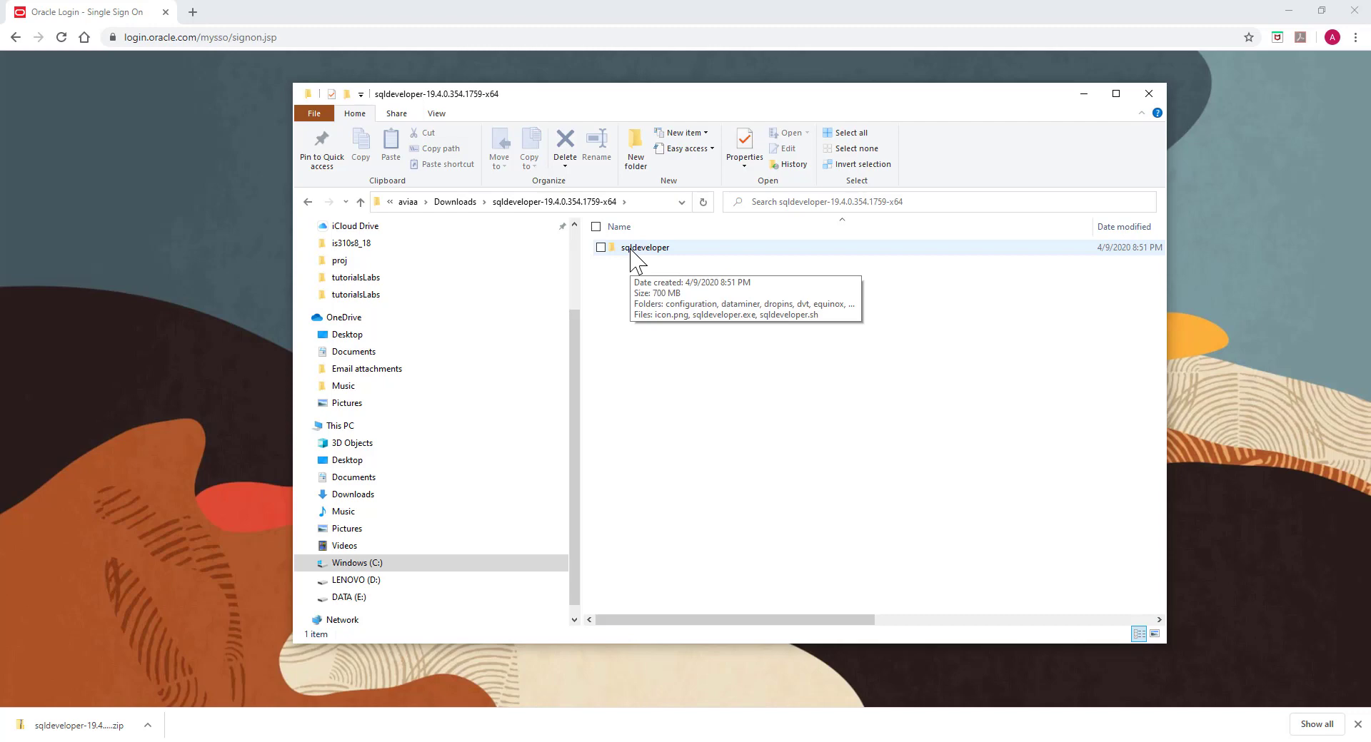
Step: Move the sqldeveloper folder to the root of Windows (C:) and open C:\sqldeveloper
left_click_drag(630, 249, 407, 569)
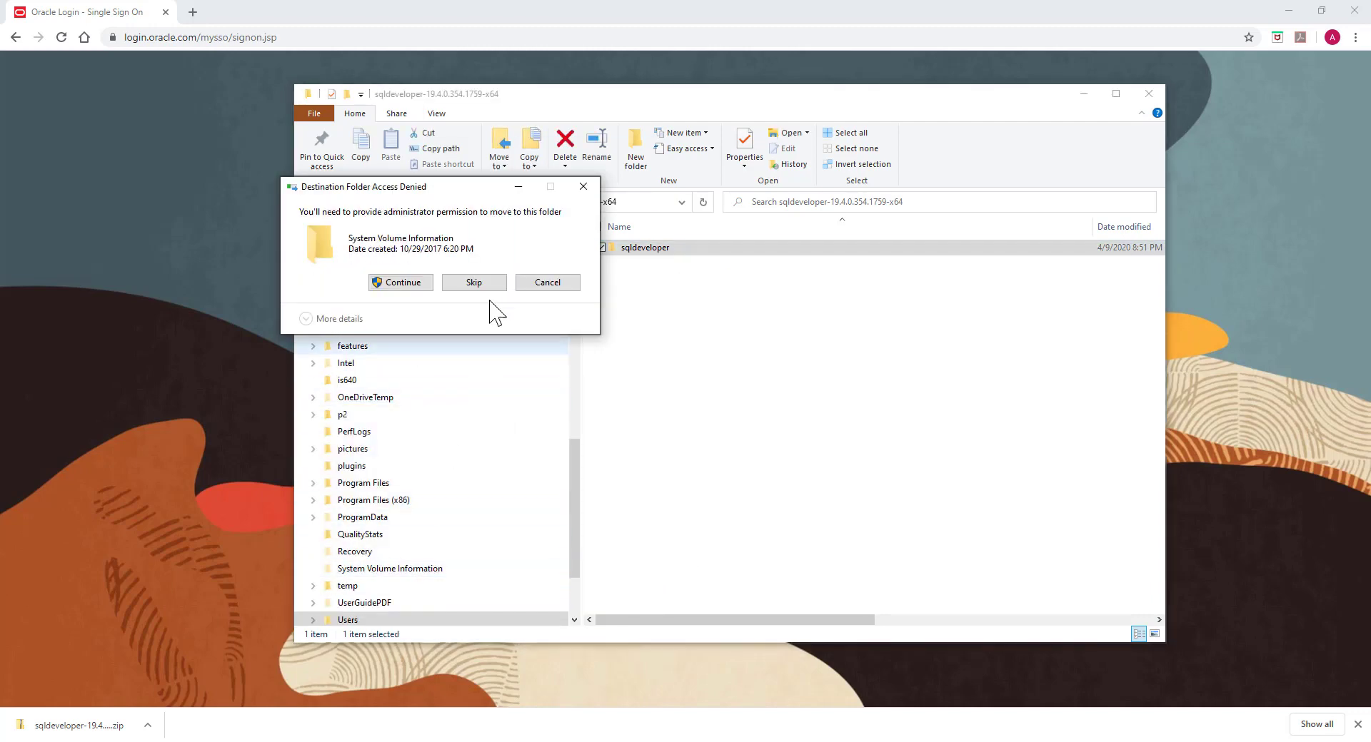
left_click(548, 283)
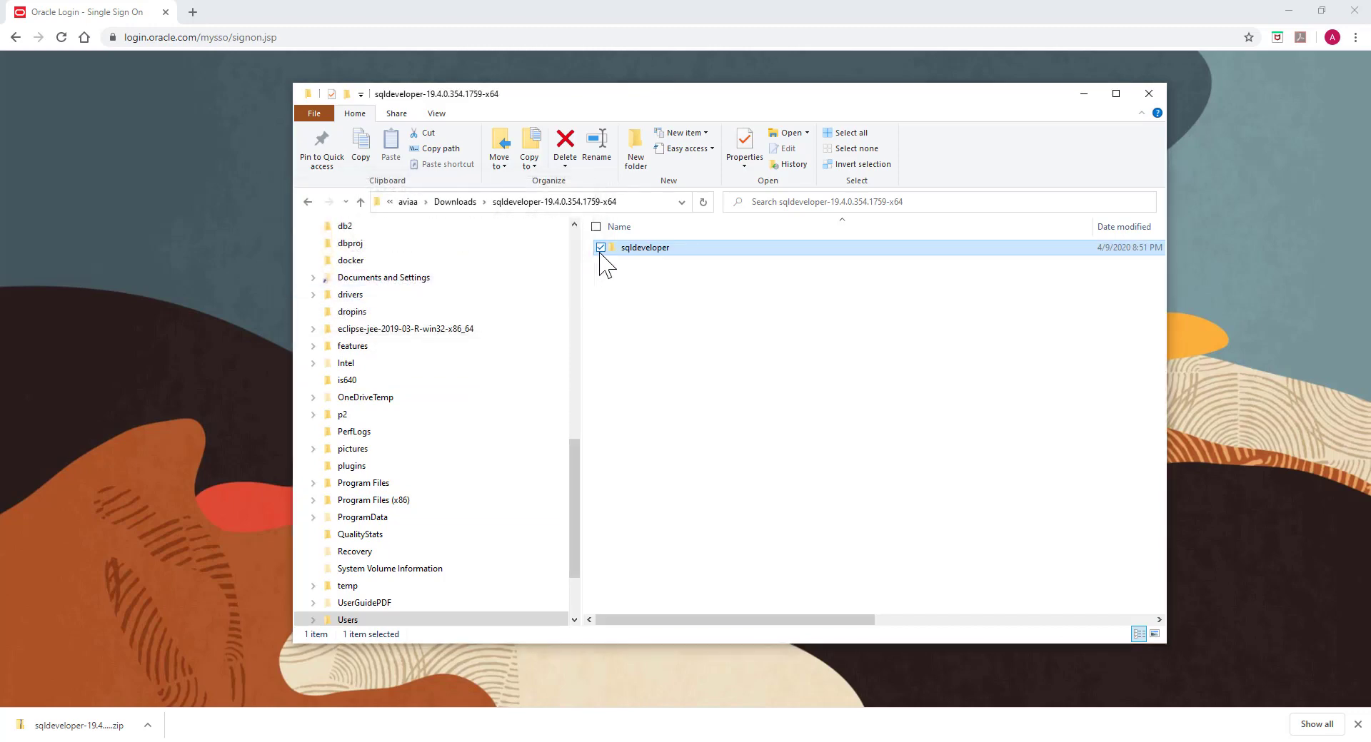
scroll(438, 372, "up", 4)
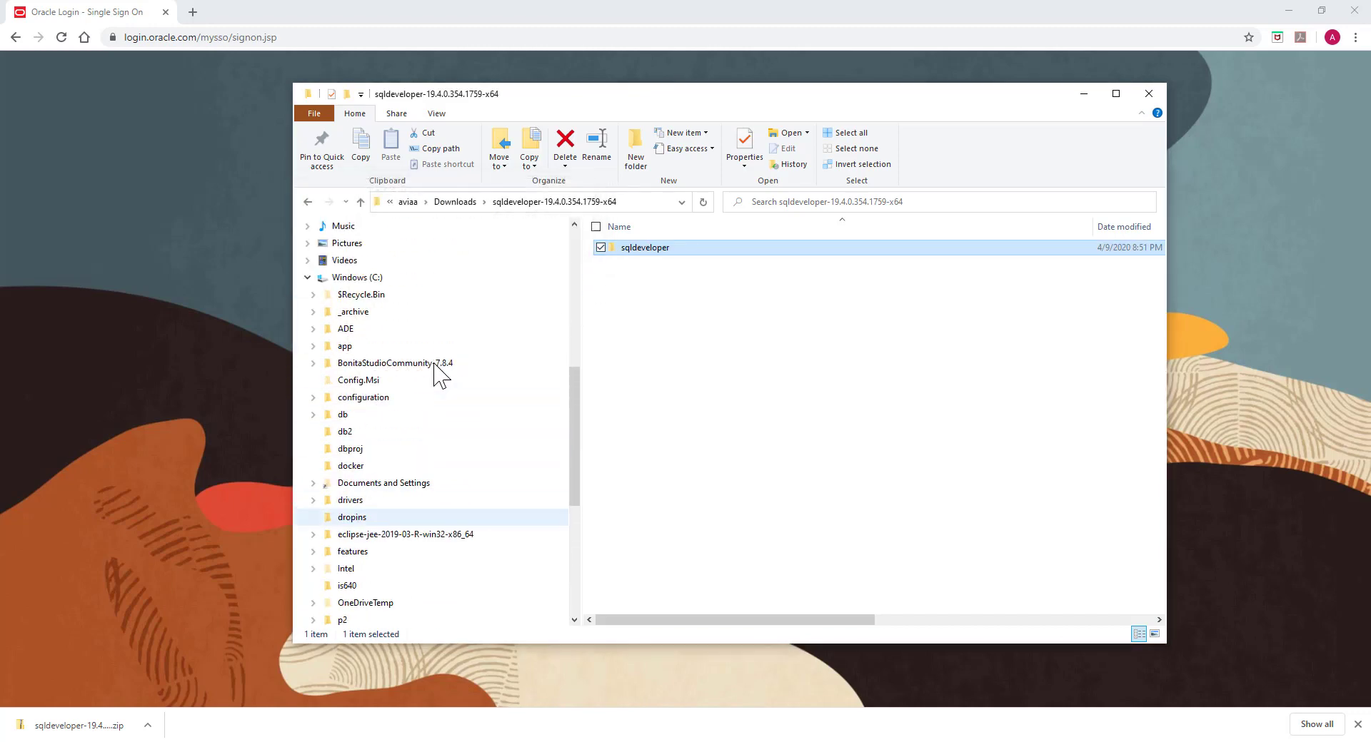
left_click_drag(632, 251, 420, 278)
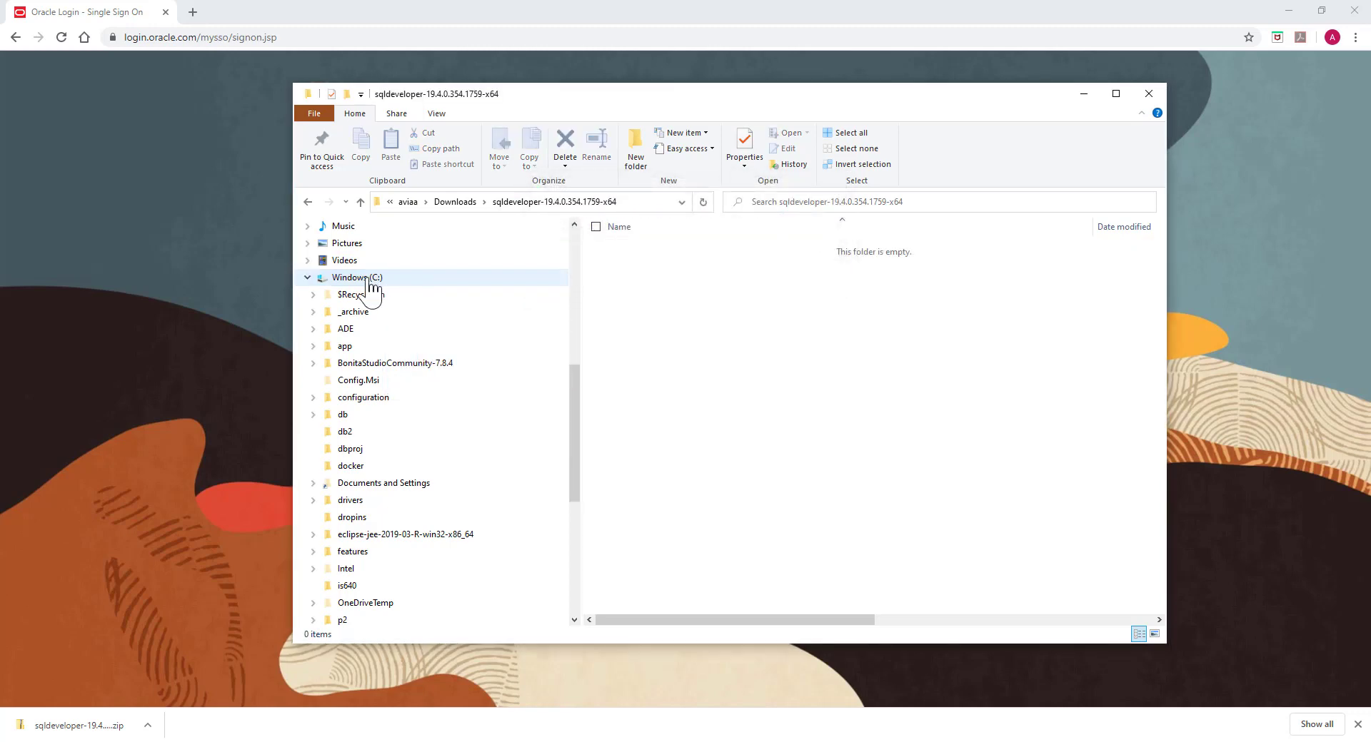
scroll(392, 486, "down", 2)
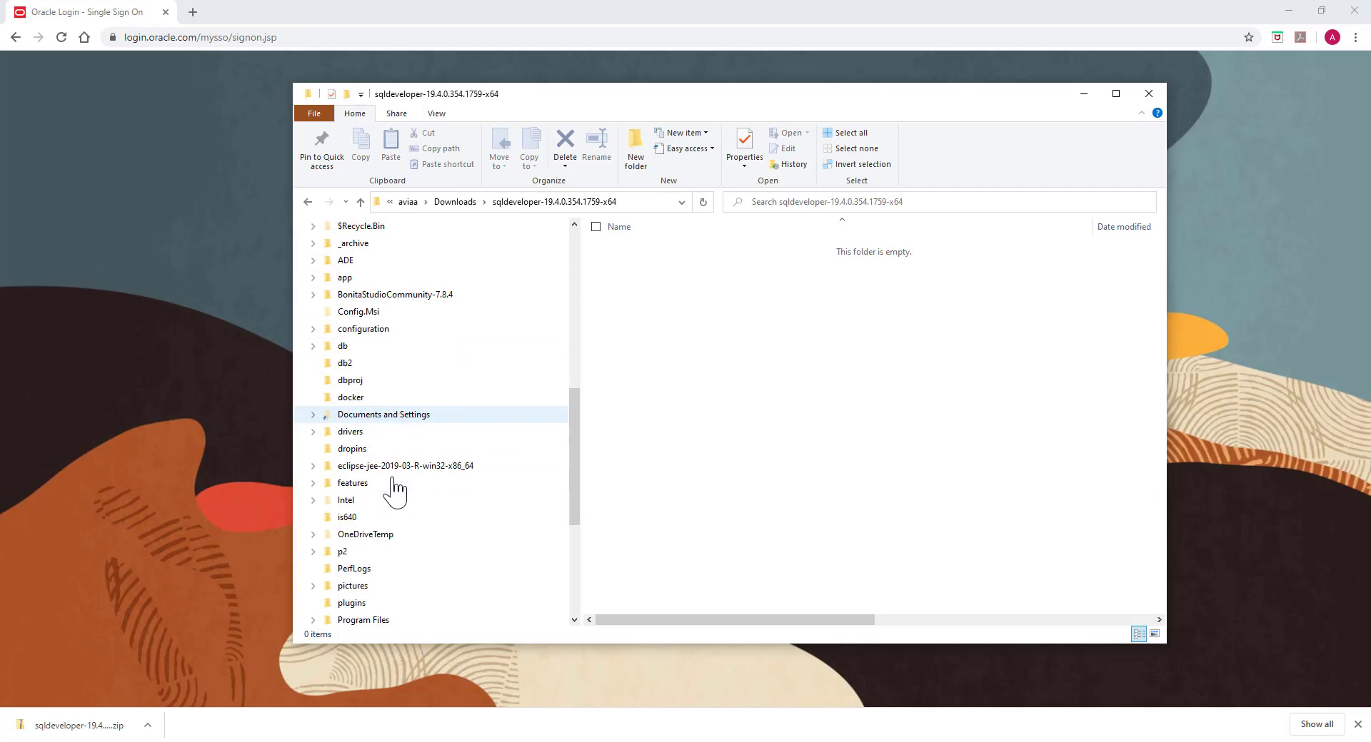
scroll(400, 521, "down", 2)
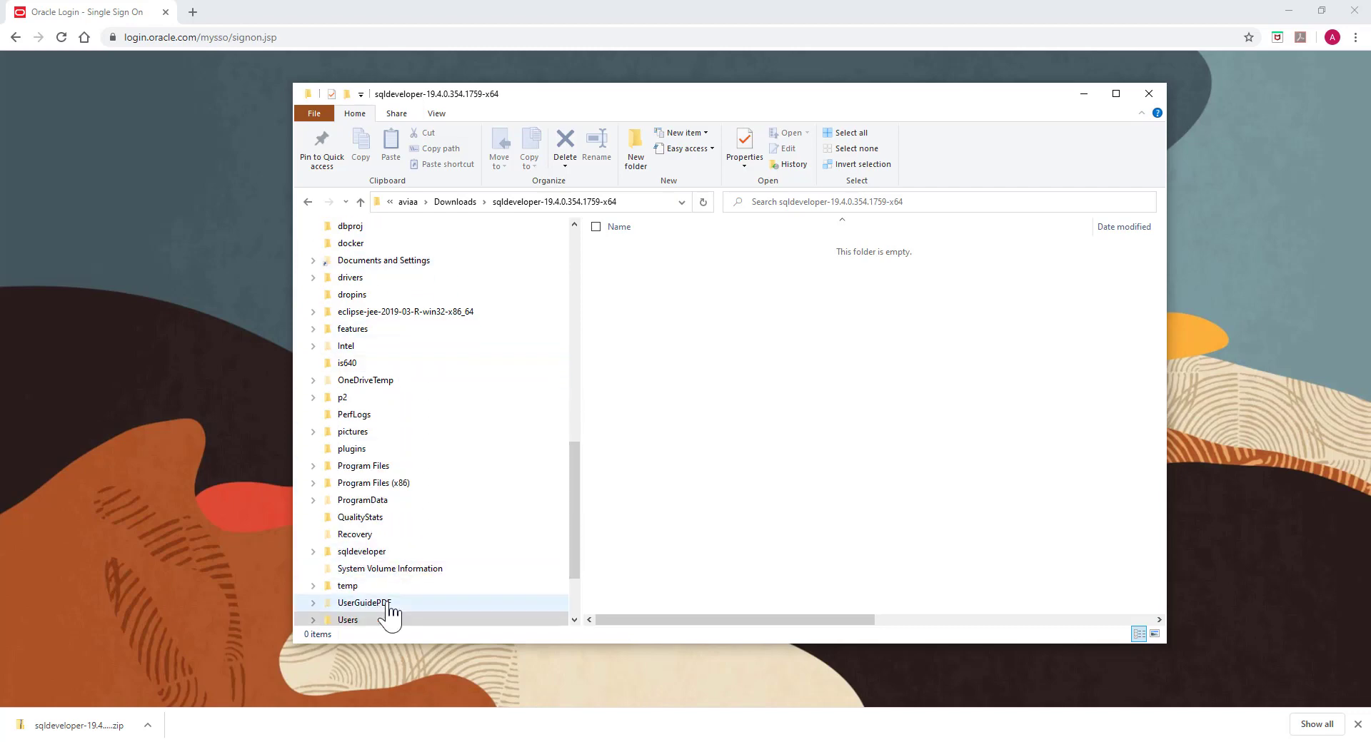
left_click(371, 554)
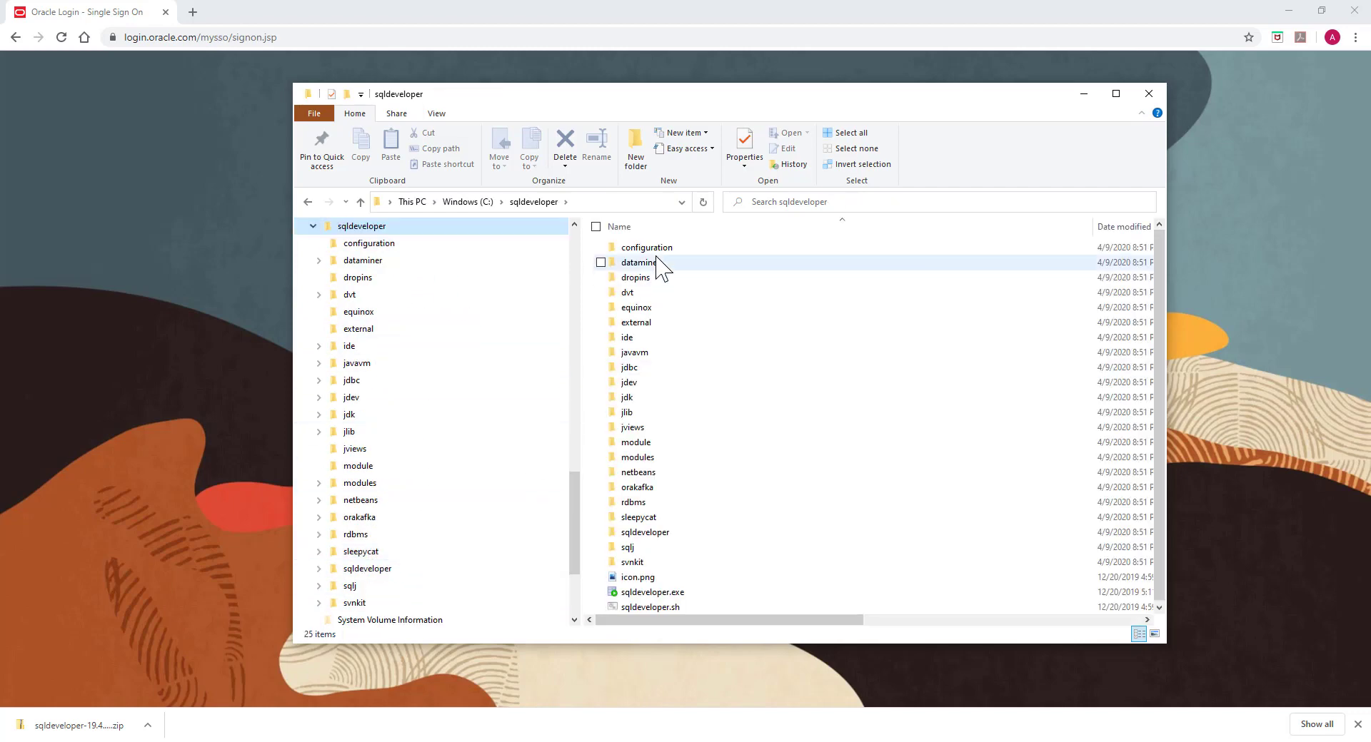
left_click_drag(757, 96, 575, 87)
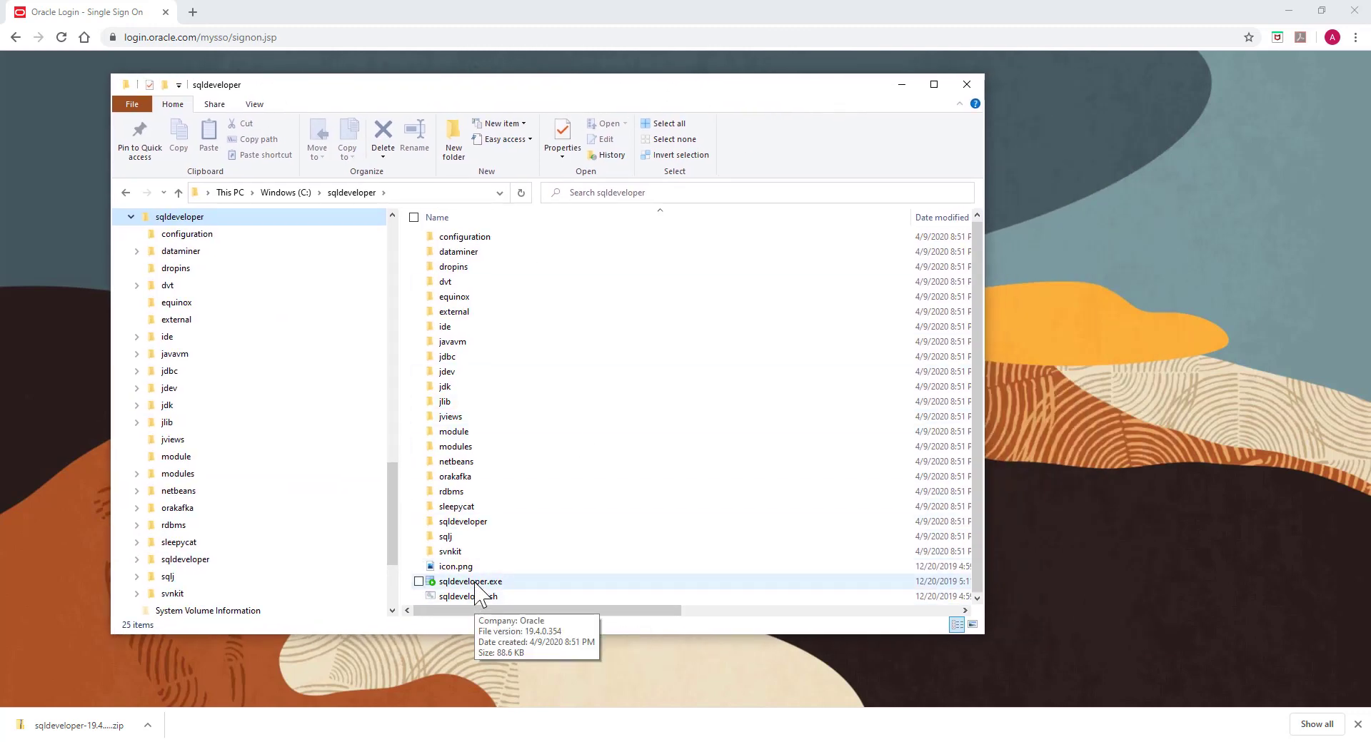
Step: Select sqldeveloper.exe in C:\sqldeveloper
left_click(475, 584)
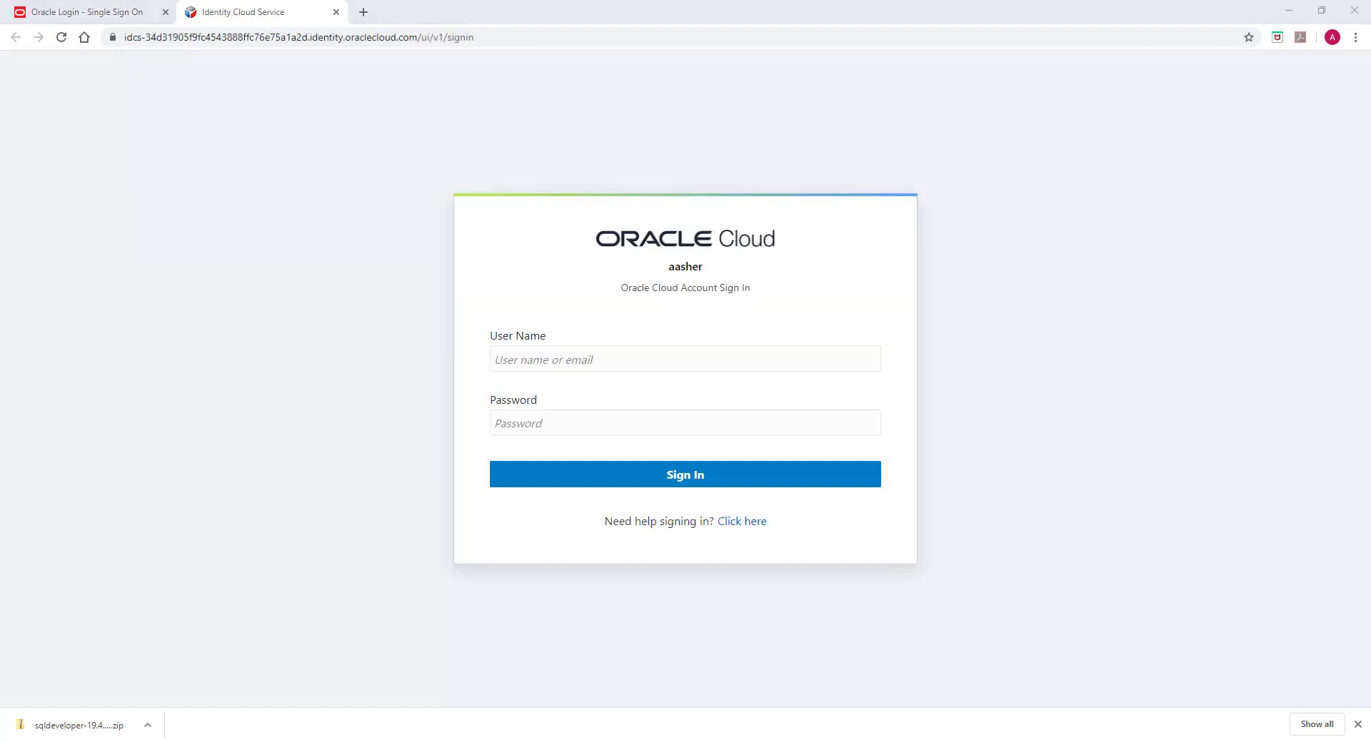
Step: Bring the Oracle Cloud welcome e-mail window into view beside the sign-in page
left_click_drag(0, 129, 626, 86)
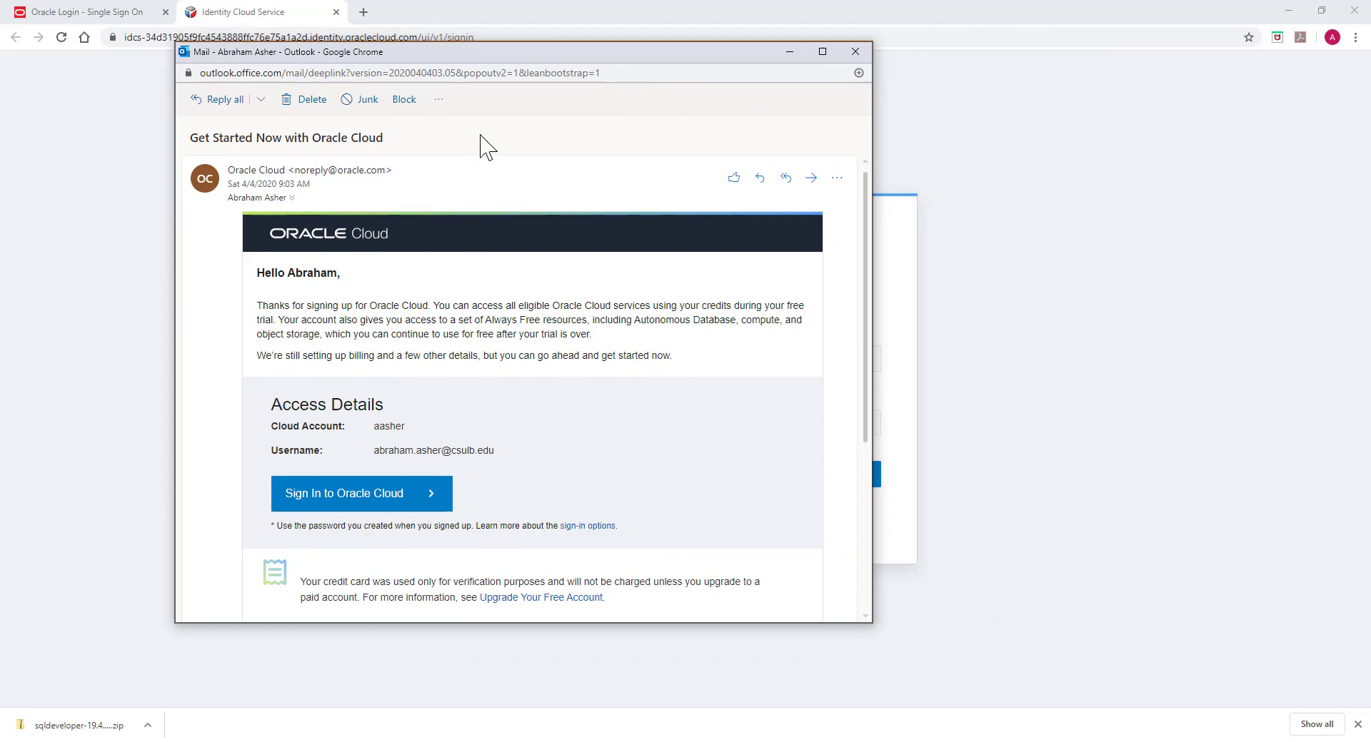
left_click_drag(511, 74, 485, 69)
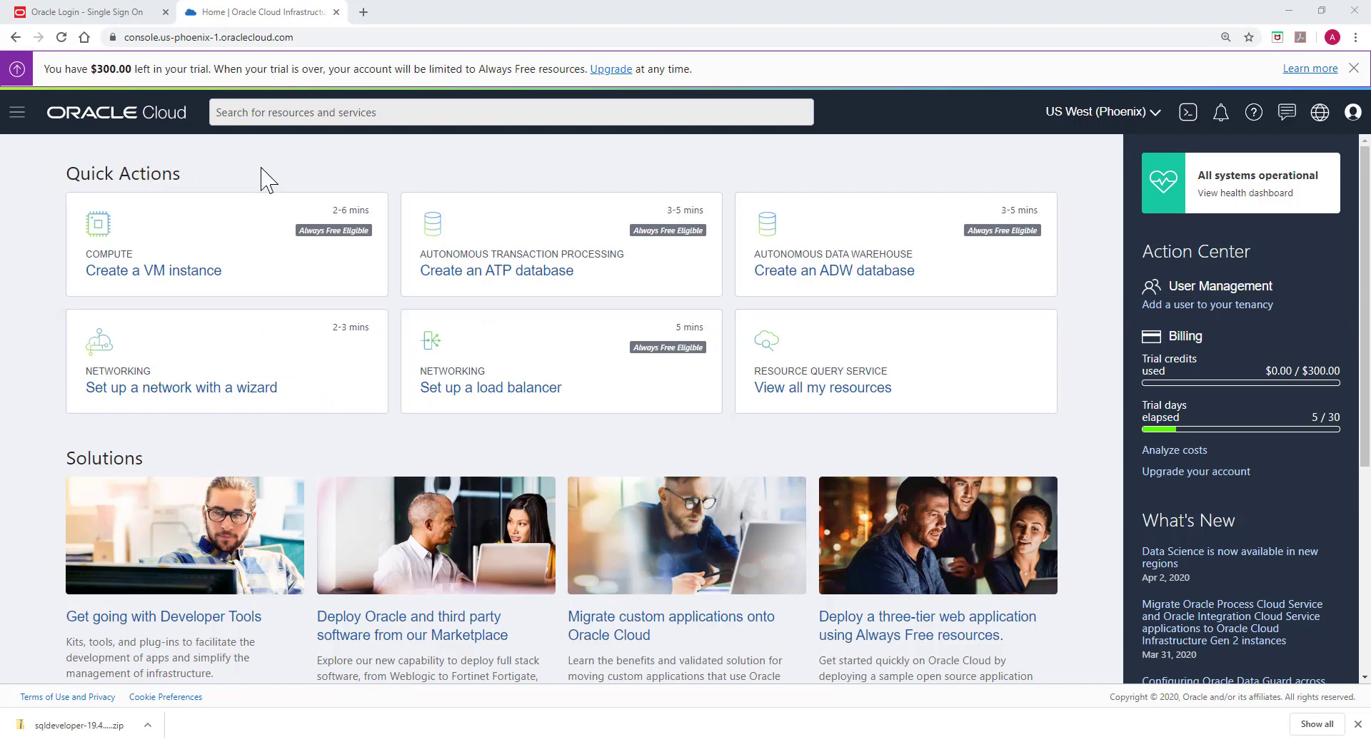
Step: Go to Autonomous Data Warehouse and open the AsherDB database details
left_click(17, 114)
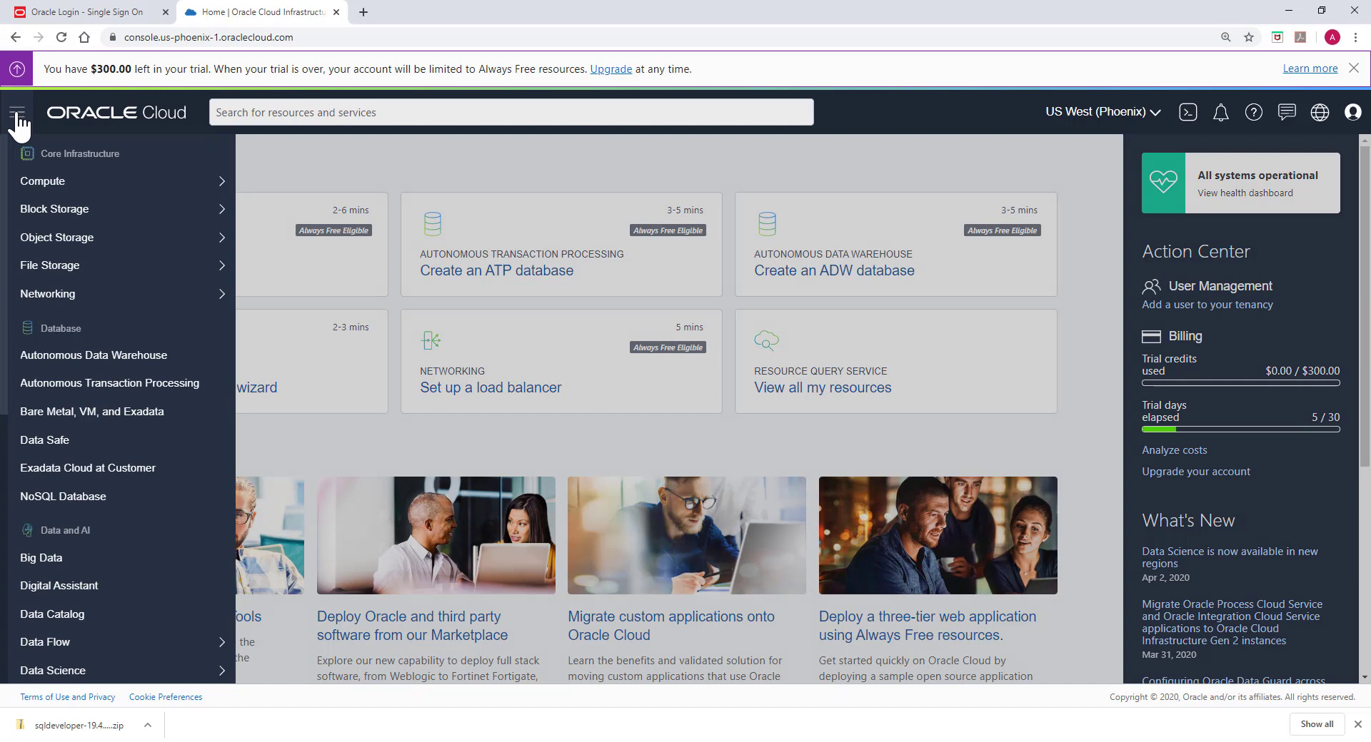
left_click(62, 356)
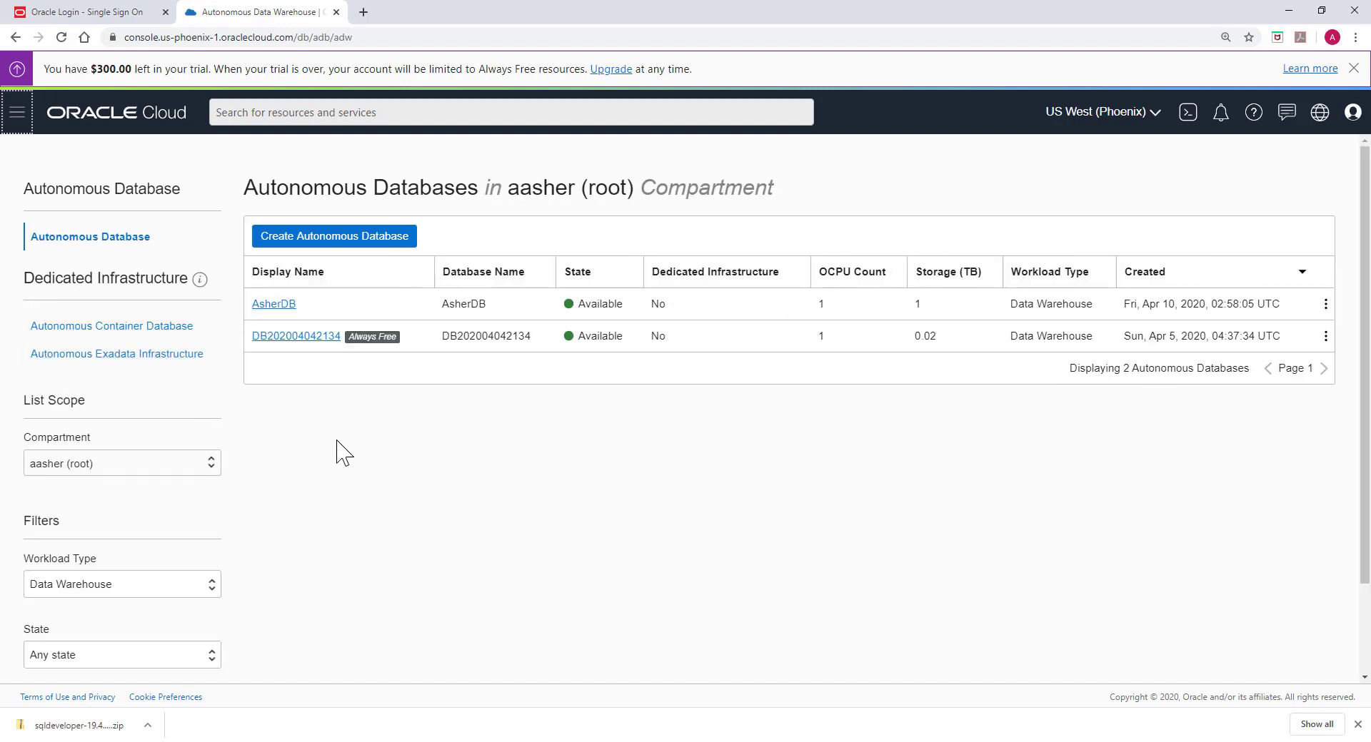
left_click(280, 307)
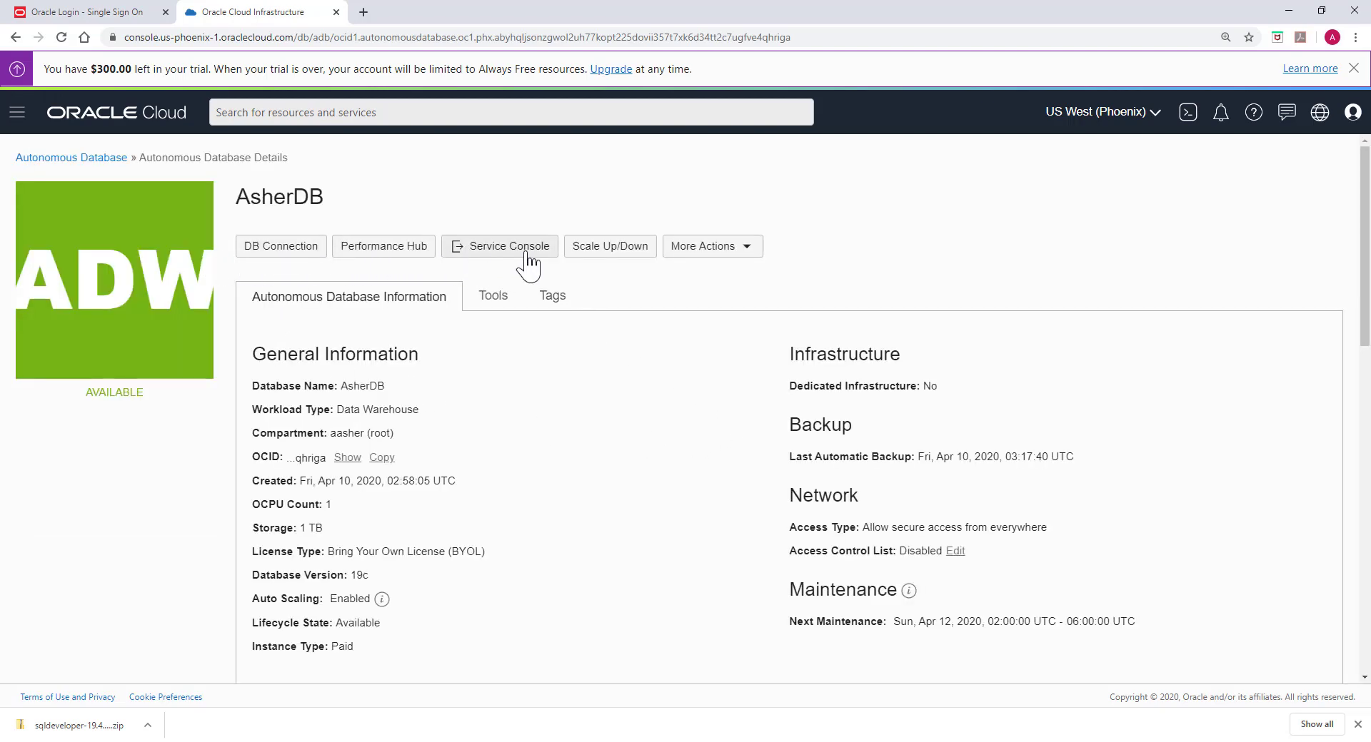
Step: Download the AsherDB Instance Wallet as Wallet_AsherDB.zip, entering and confirming a wallet password
left_click(276, 250)
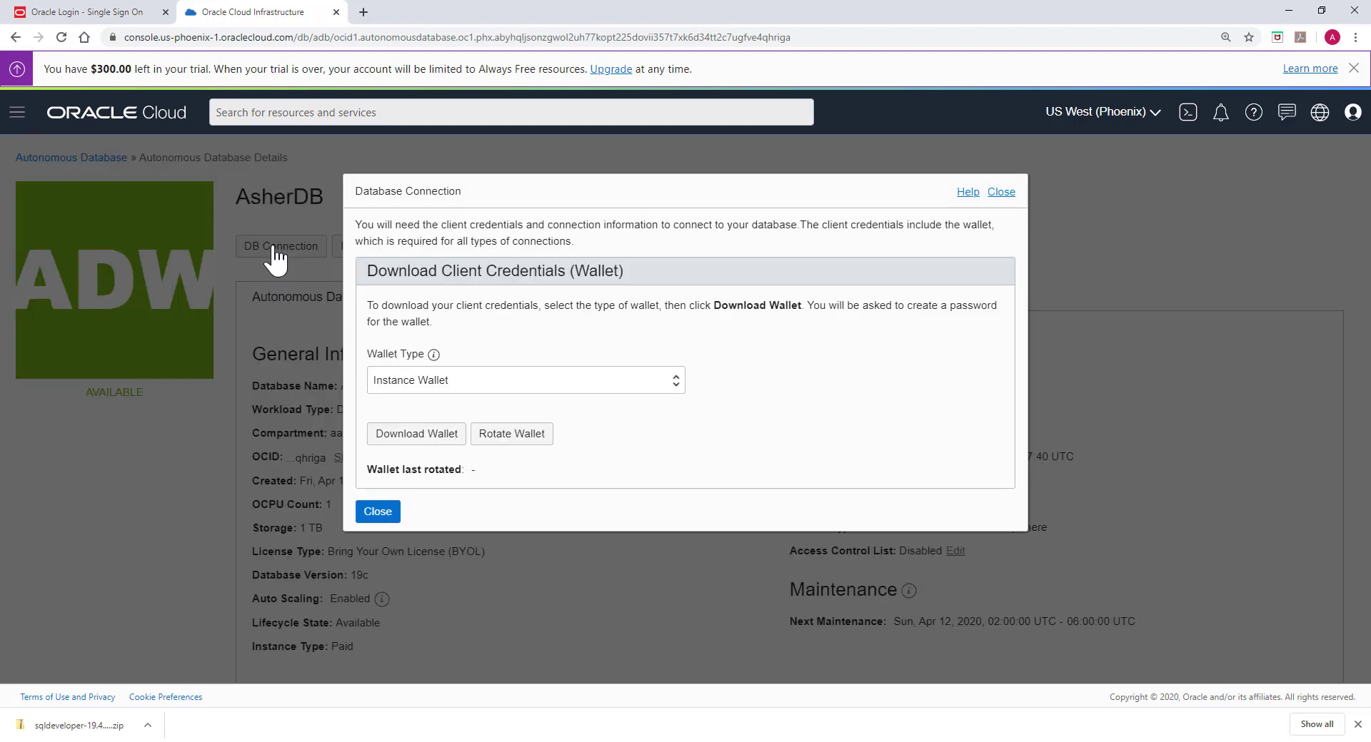
left_click(494, 386)
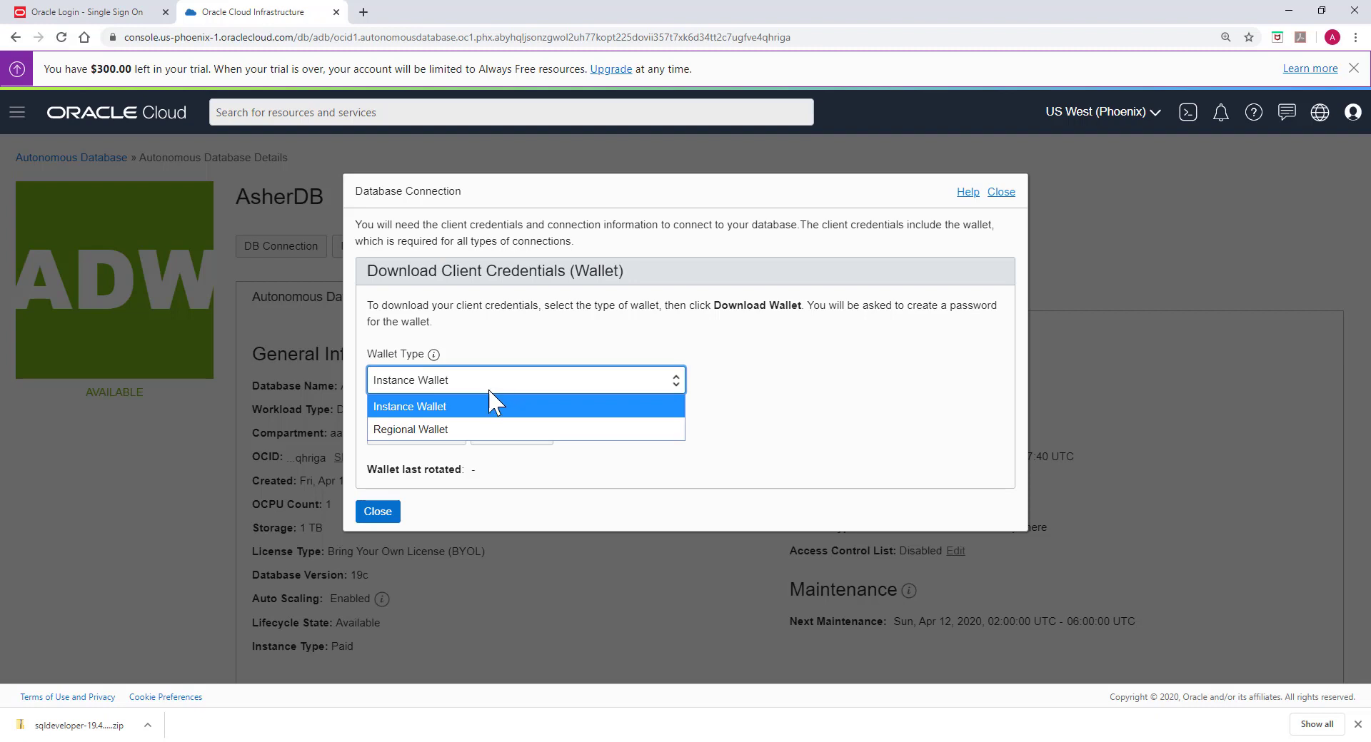
left_click(438, 406)
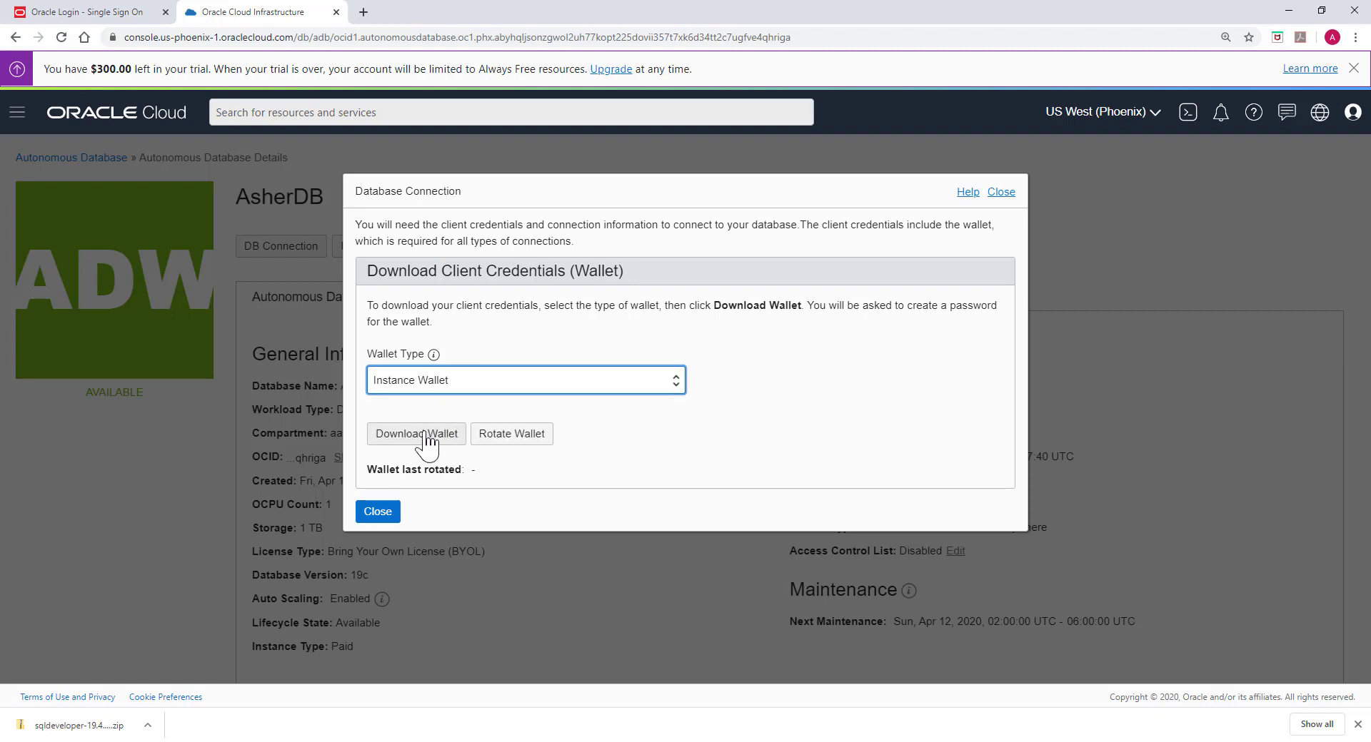
left_click(426, 444)
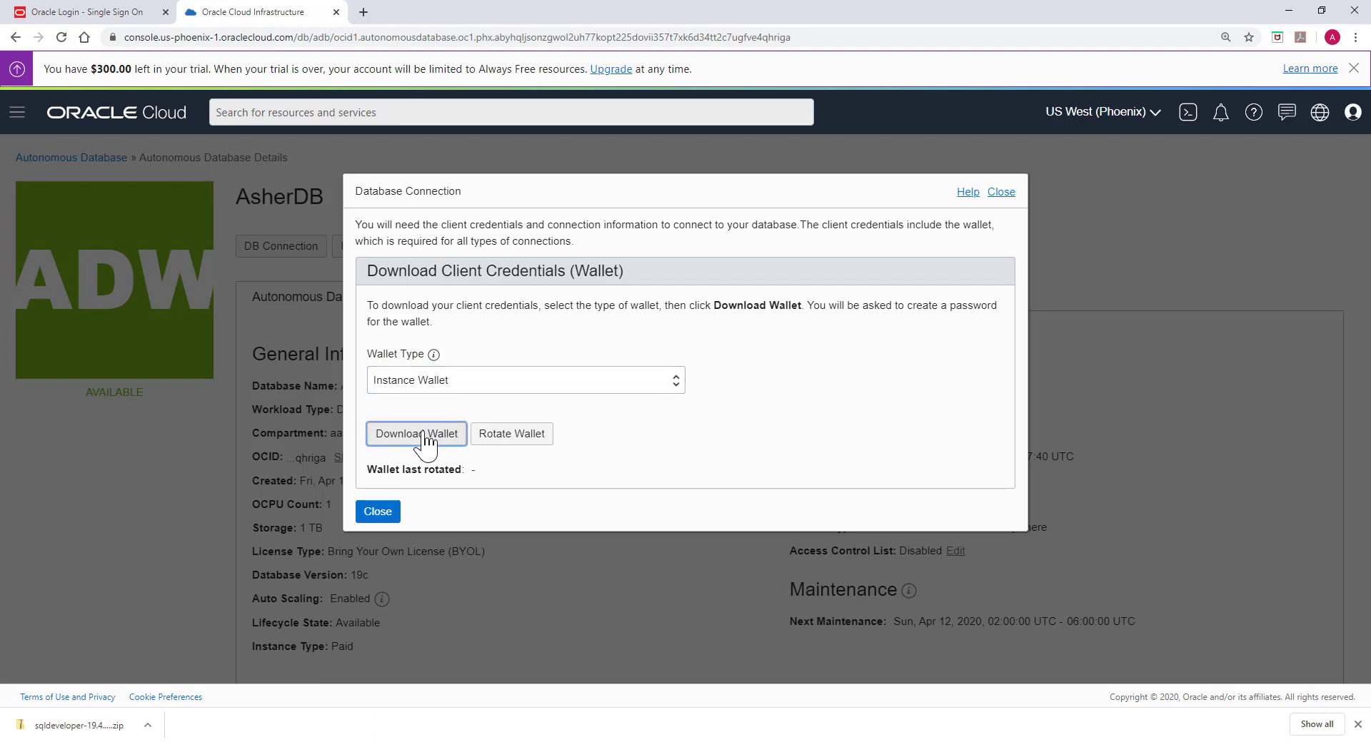
left_click(393, 325)
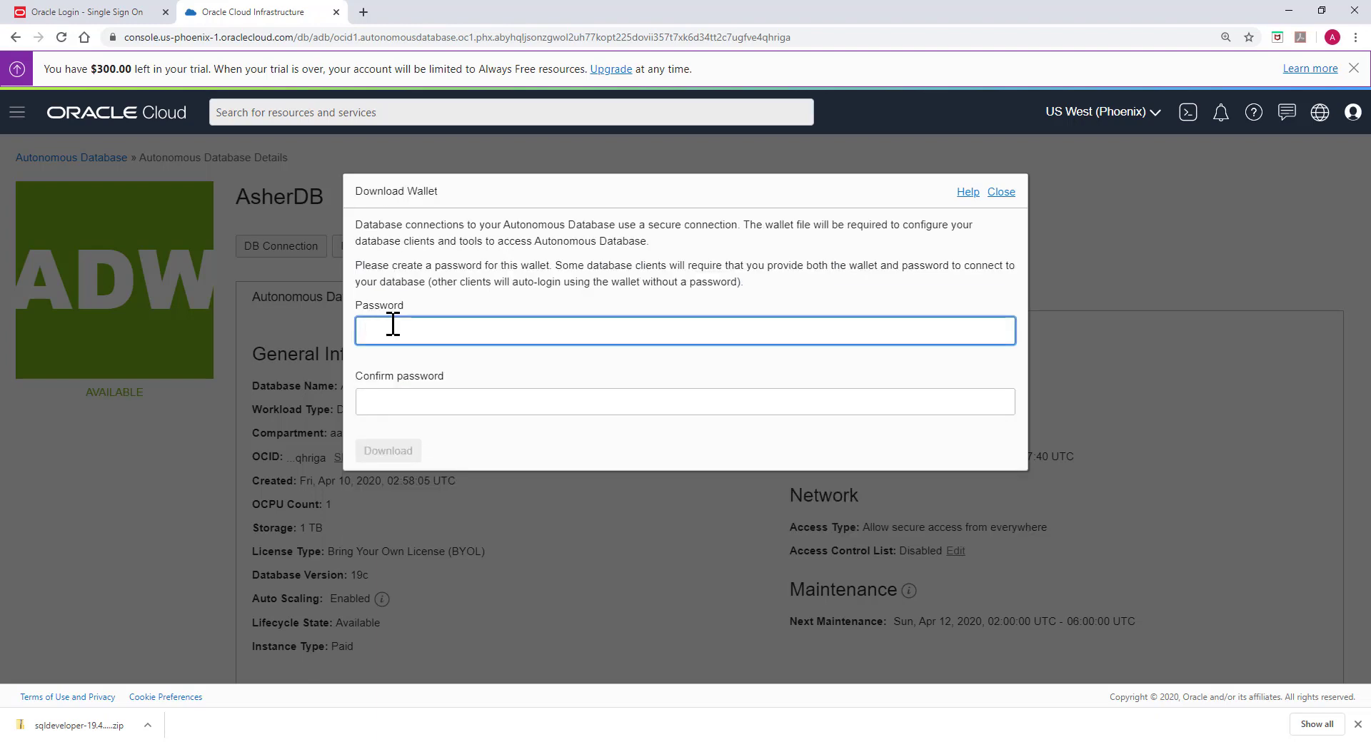
type("W")
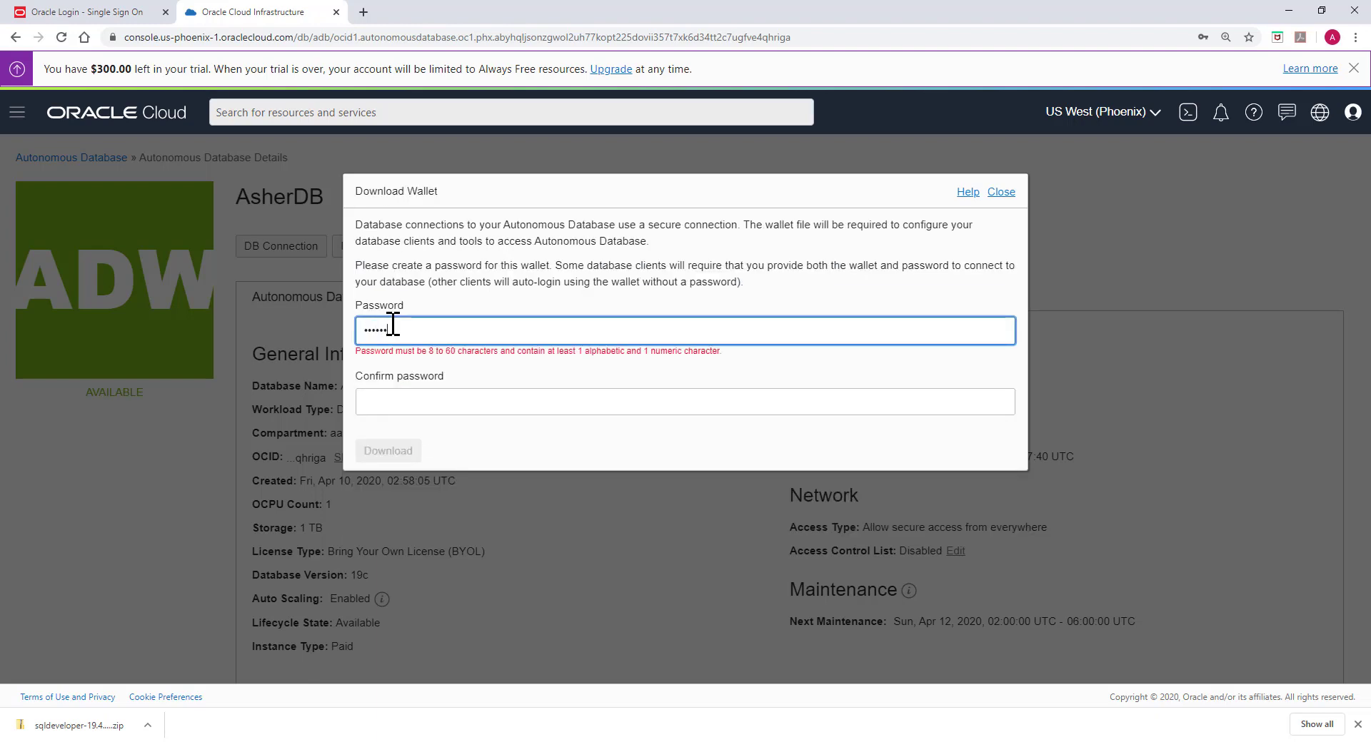
type("•••••••••••1")
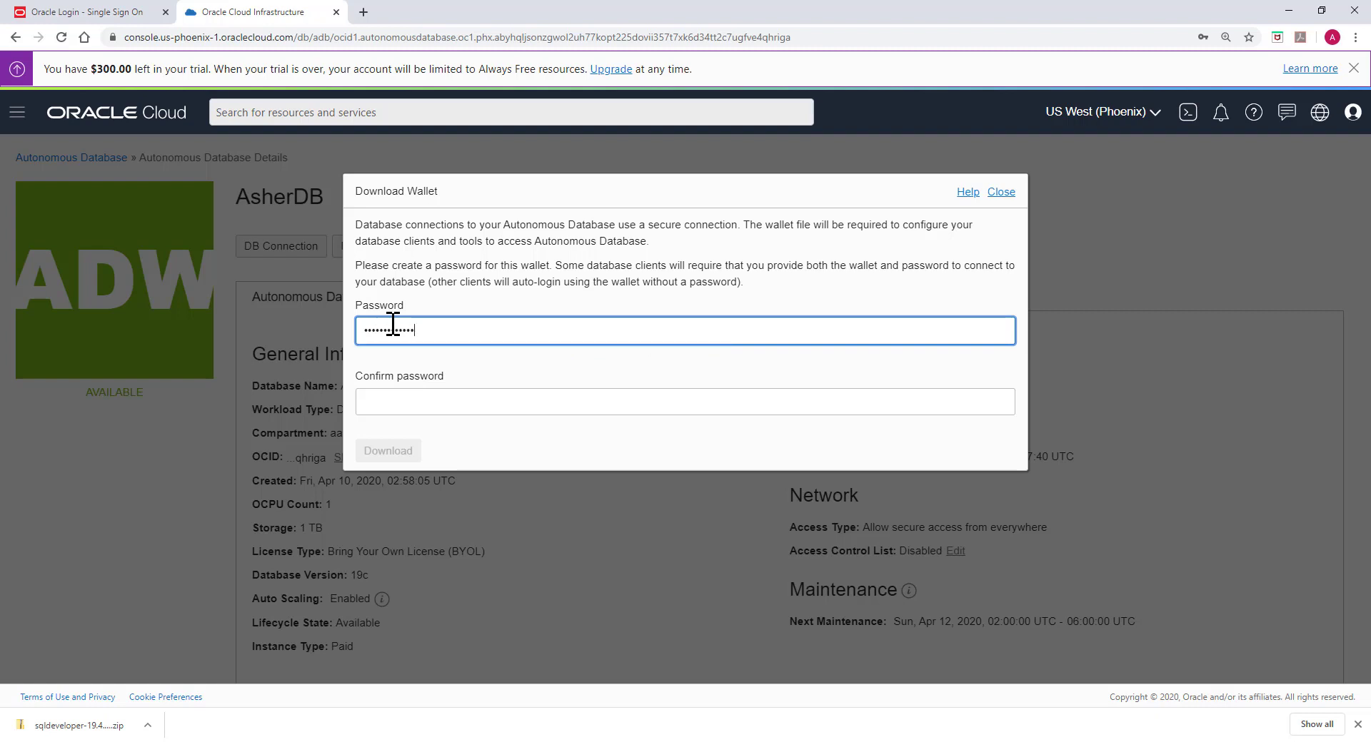
key("Tab")
type("••••••")
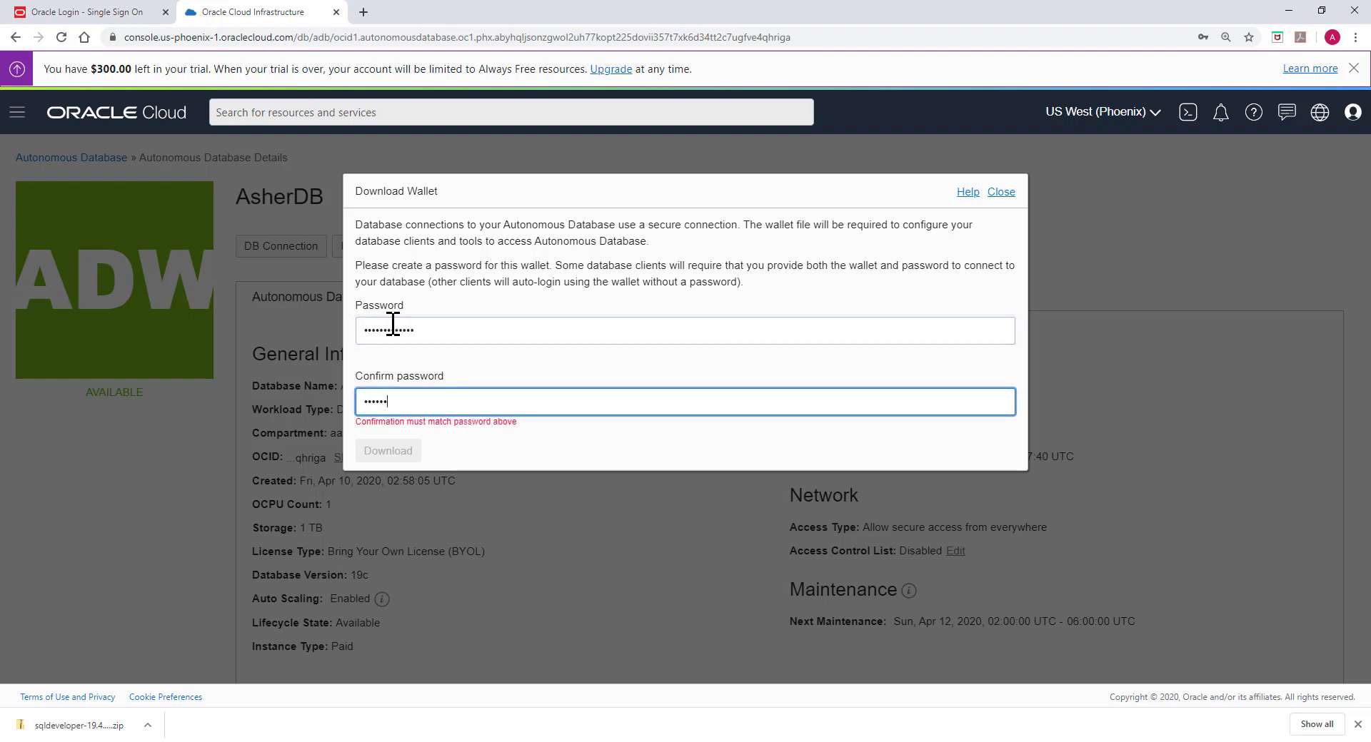
type("••••••")
type("1")
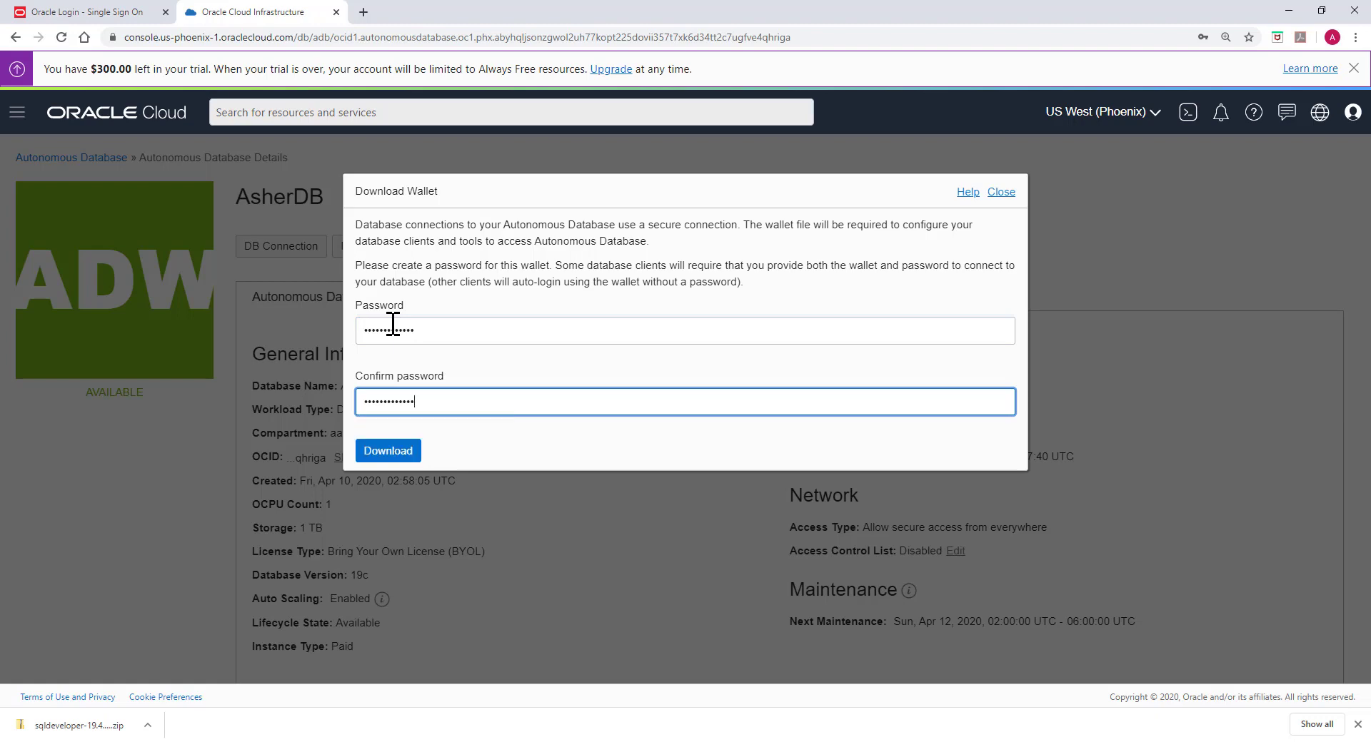
left_click(393, 451)
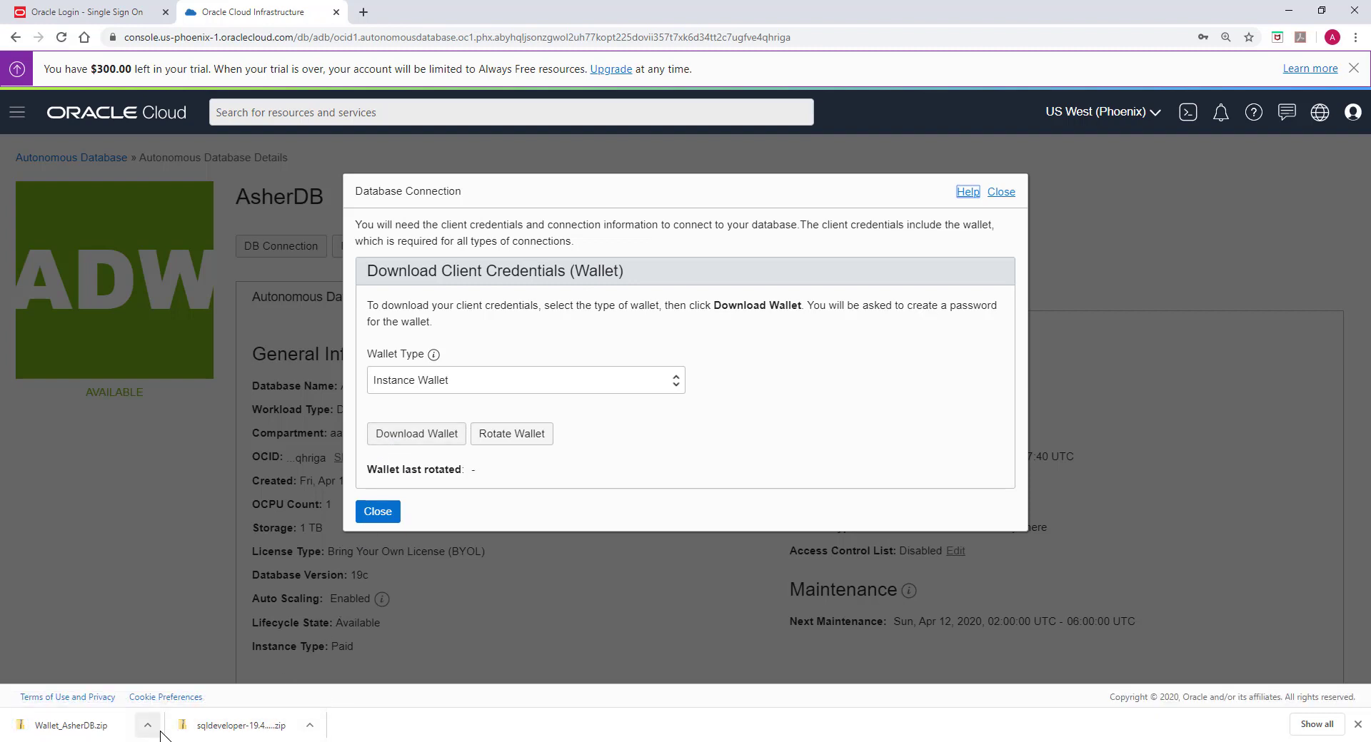
Step: Move Wallet_AsherDB.zip from Downloads into C:\sqldeveloper
left_click(147, 726)
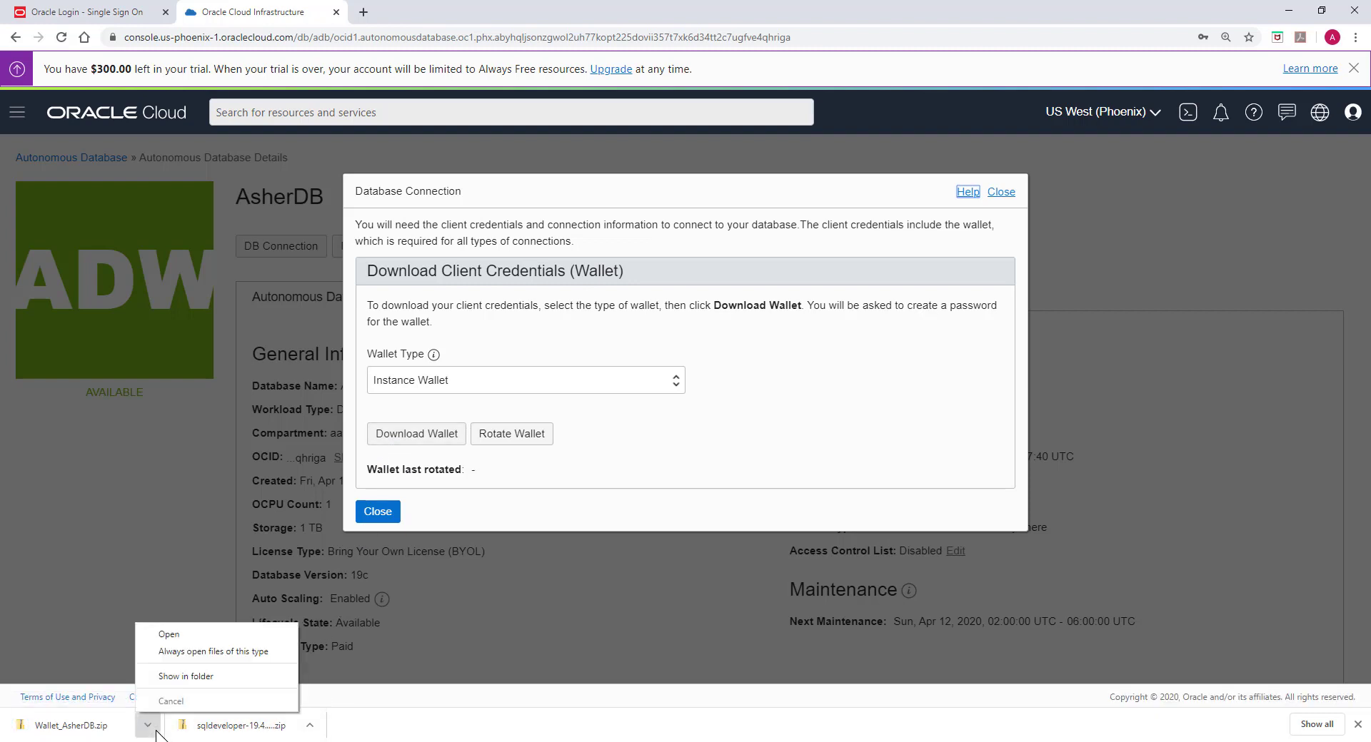
left_click(175, 677)
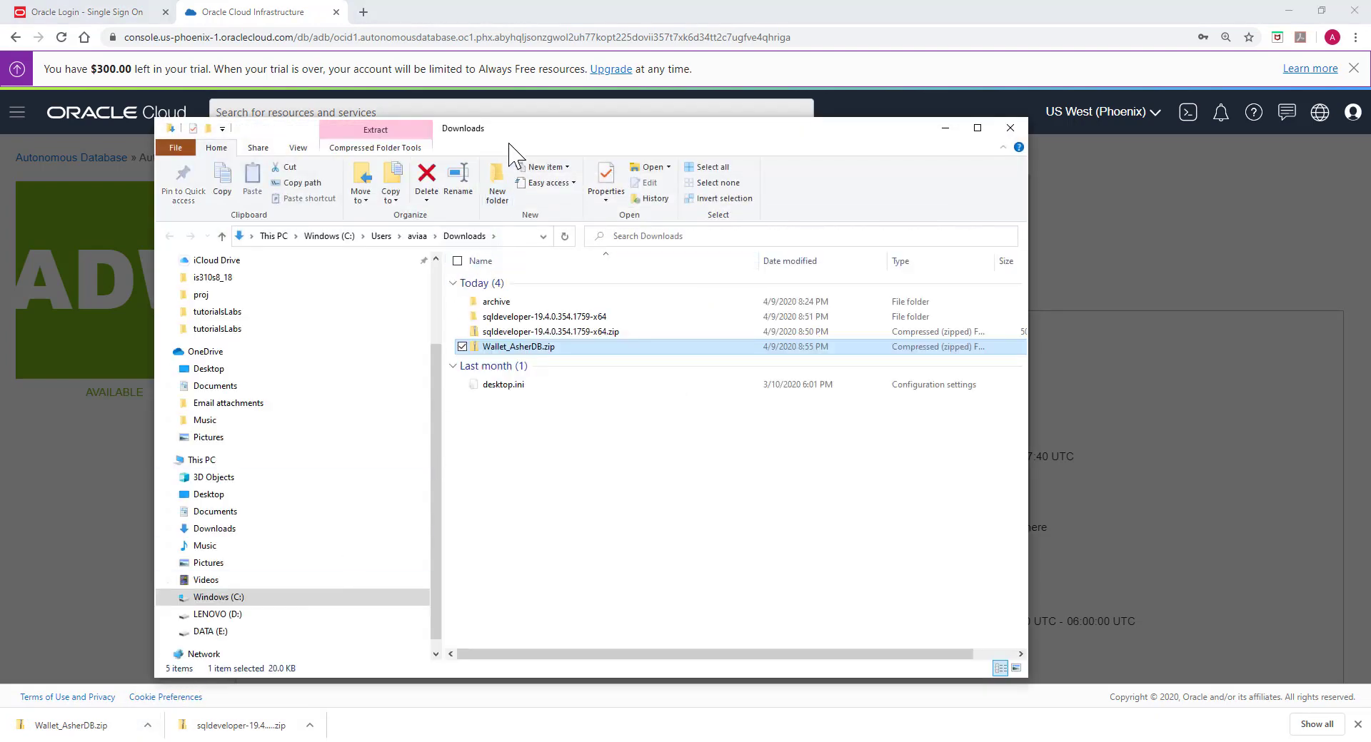
left_click_drag(511, 132, 827, 92)
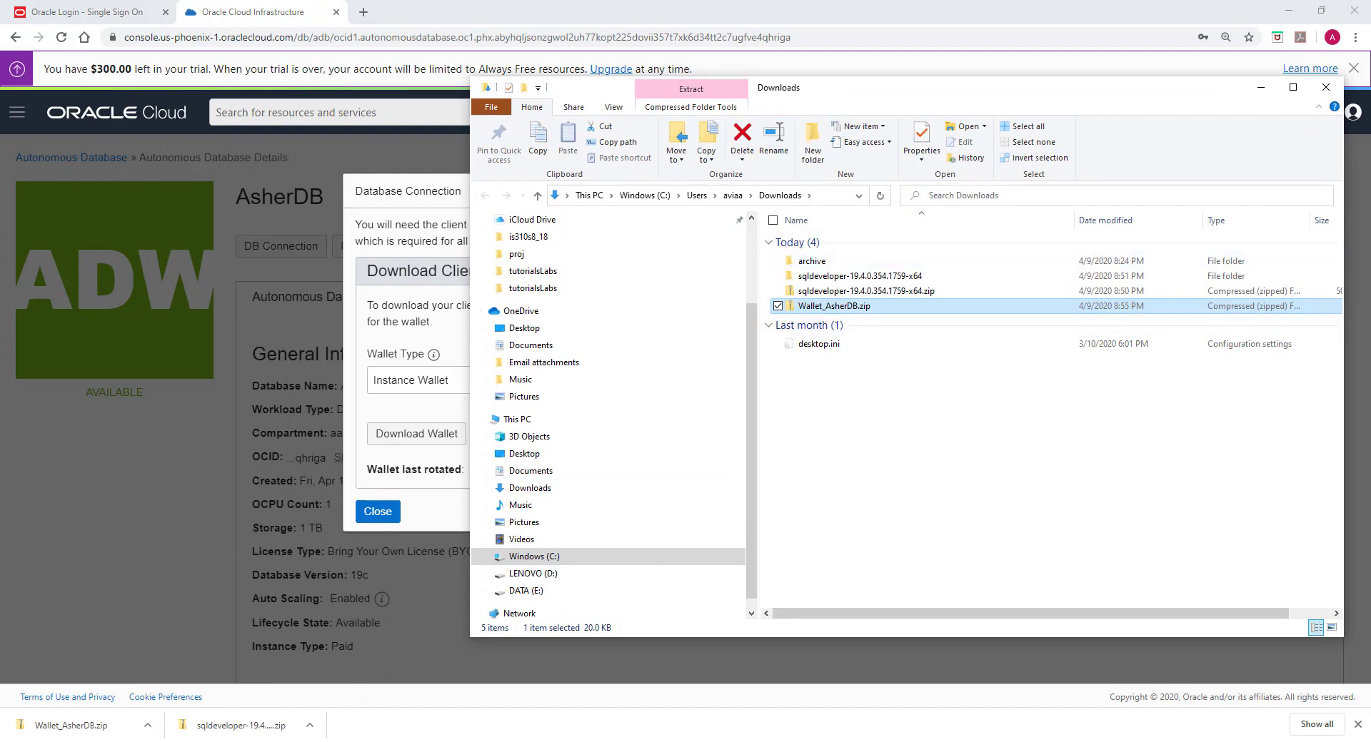
left_click(485, 557)
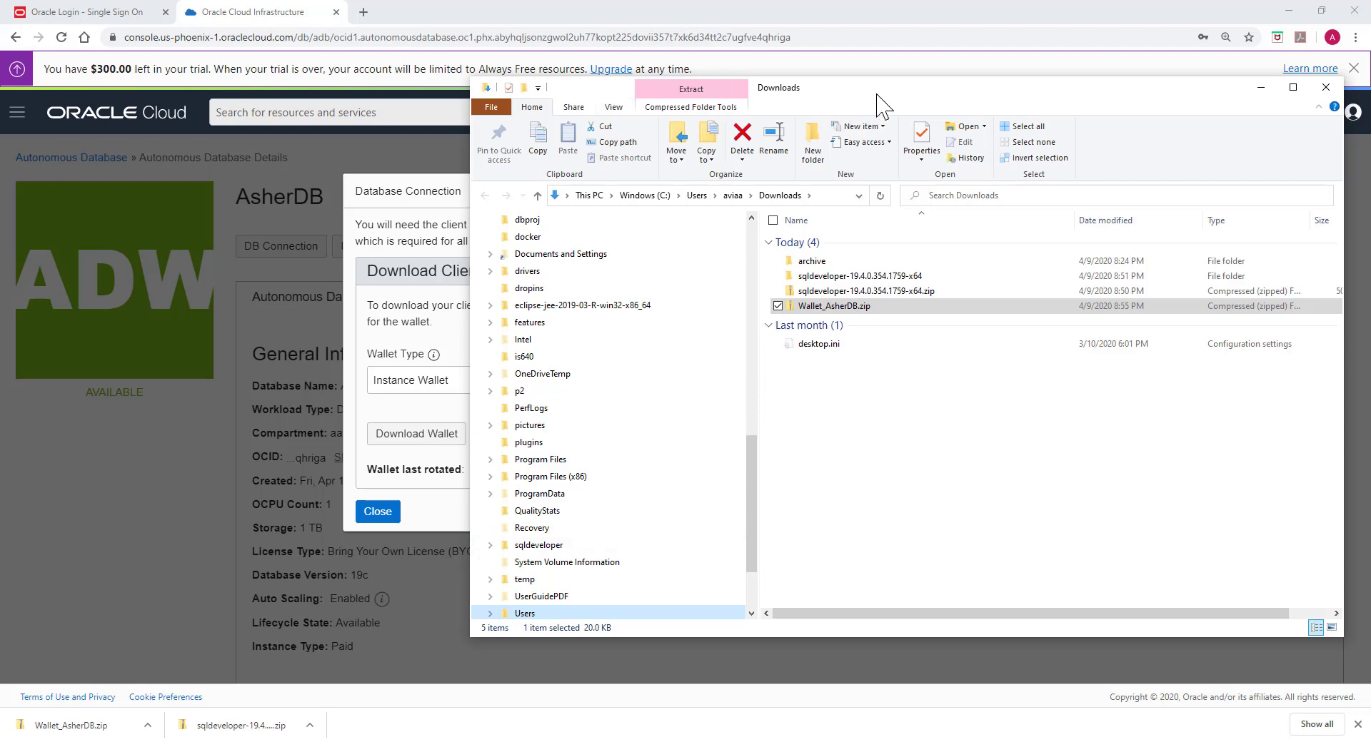
left_click_drag(879, 100, 644, 94)
scroll(386, 457, "down", 1)
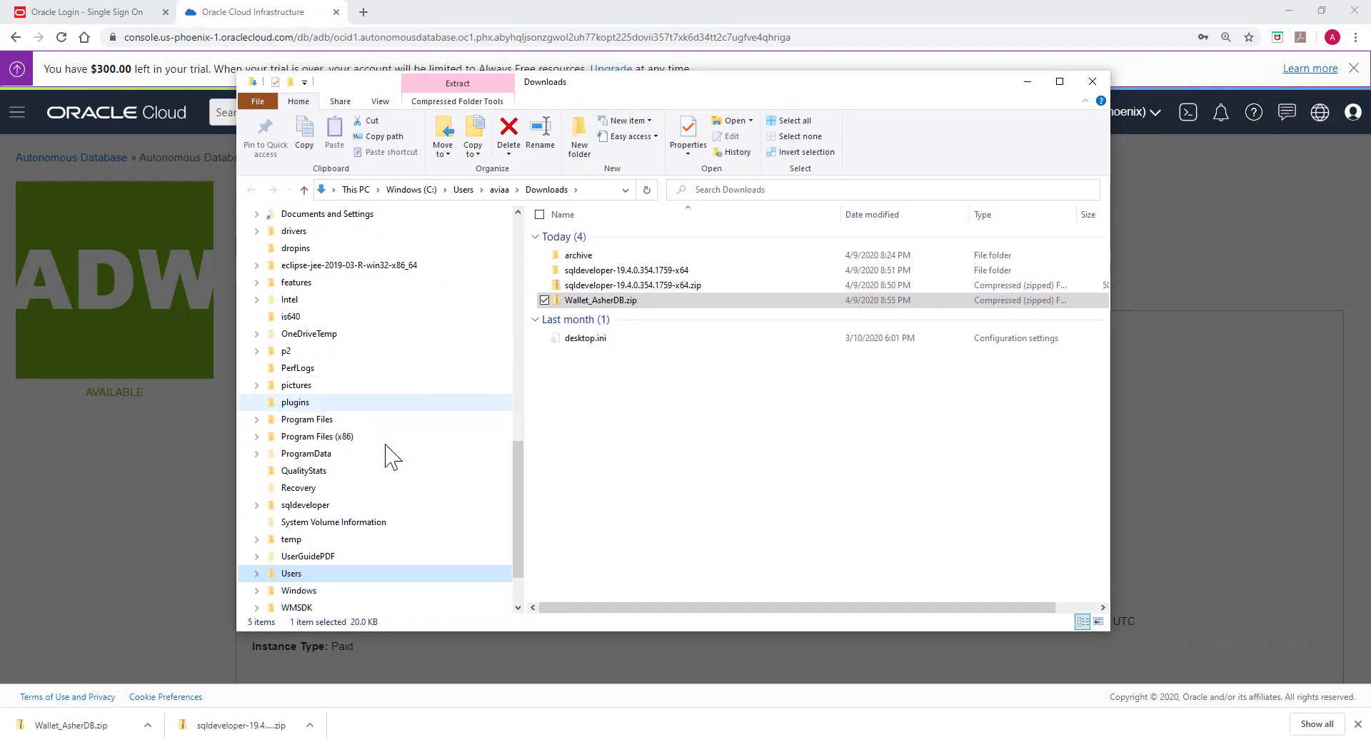
scroll(386, 457, "up", 3)
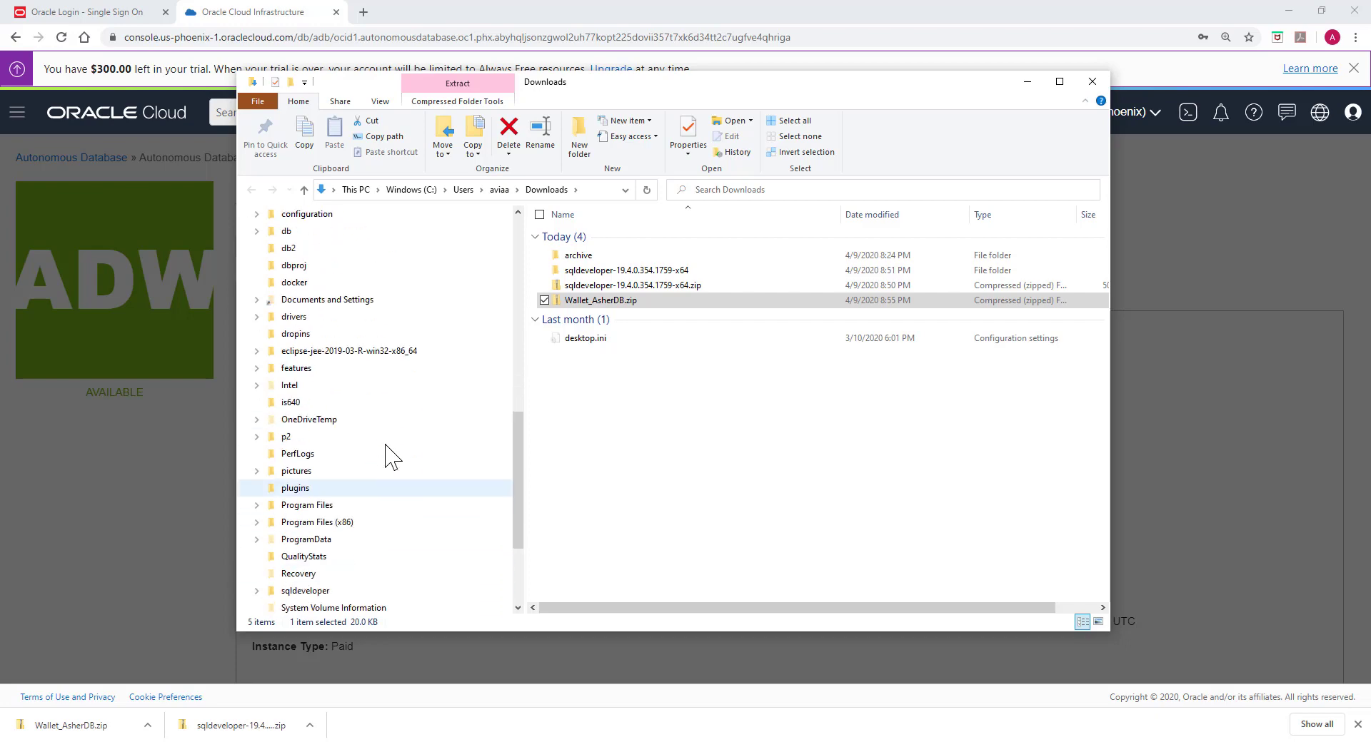
scroll(391, 457, "down", 3)
scroll(386, 457, "down", 1)
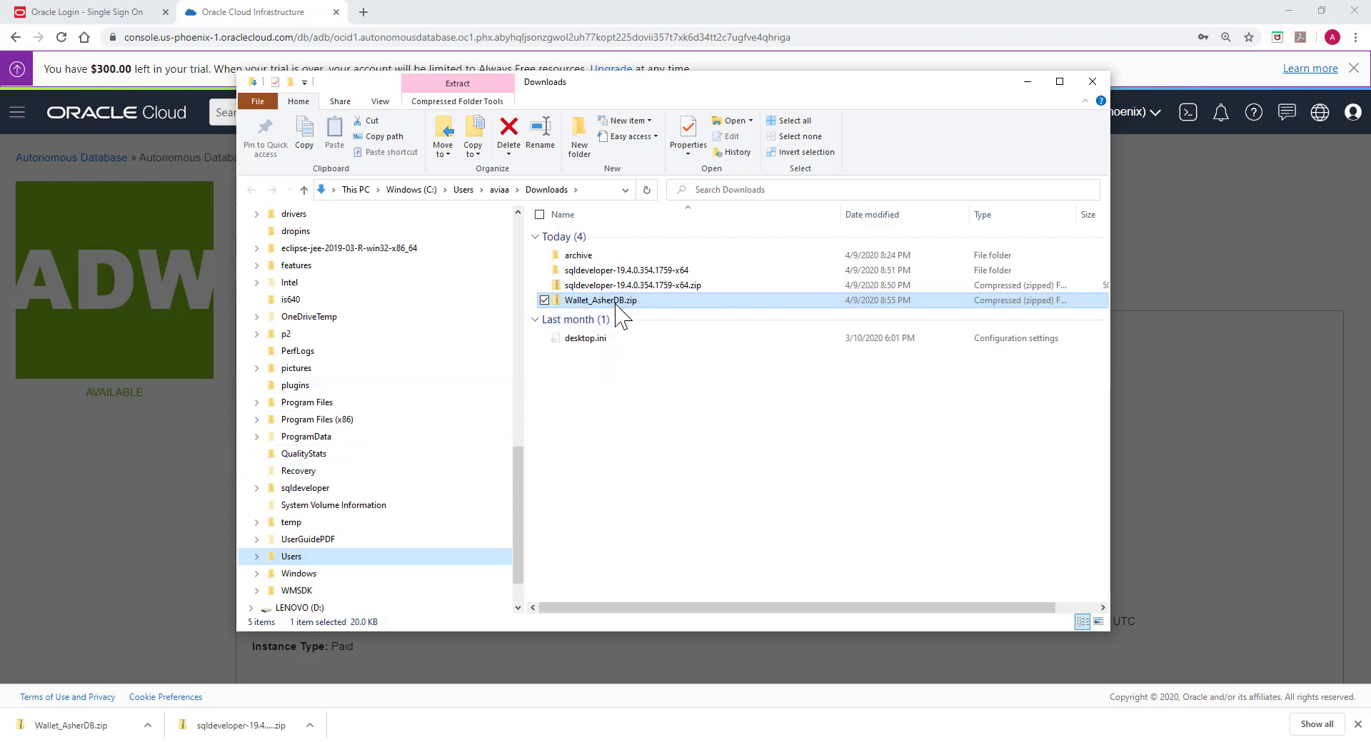
left_click_drag(610, 304, 342, 503)
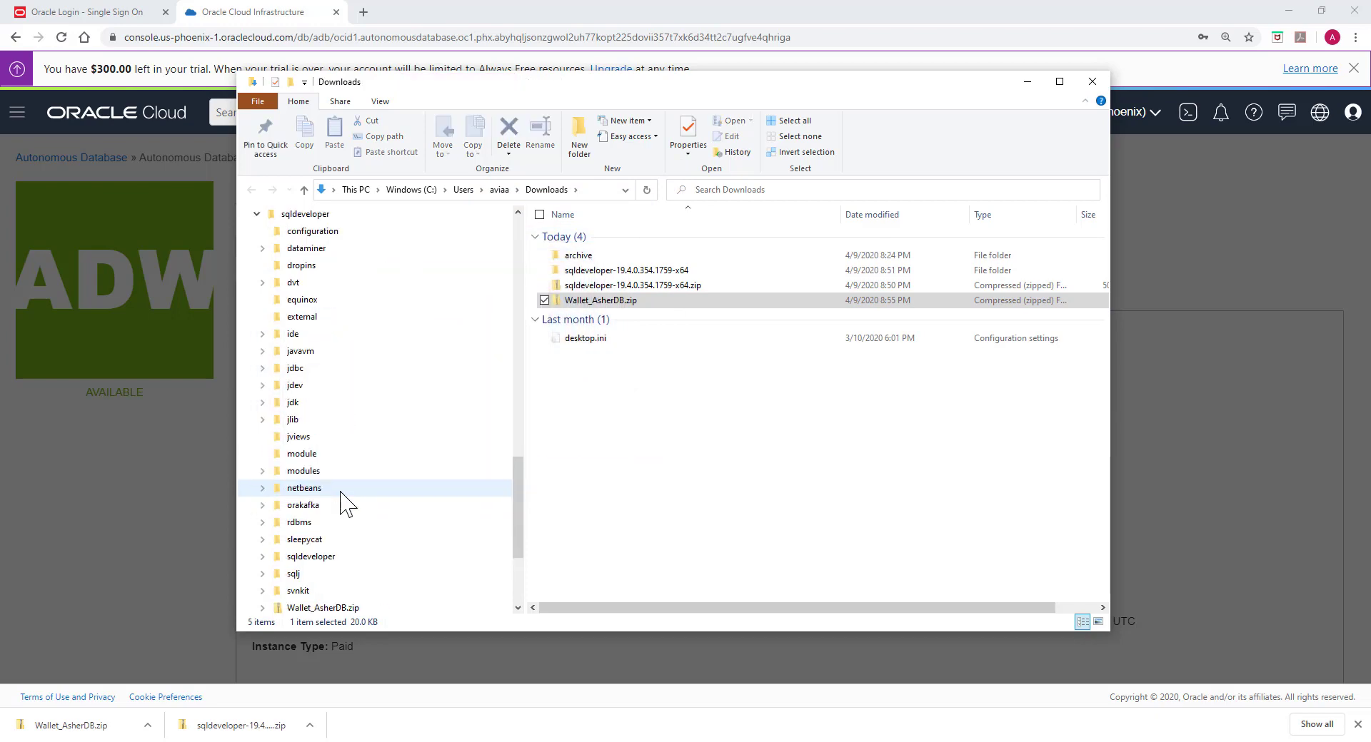
Step: Minimize File Explorer and close the AsherDB Database Connection dialog
left_click(1027, 81)
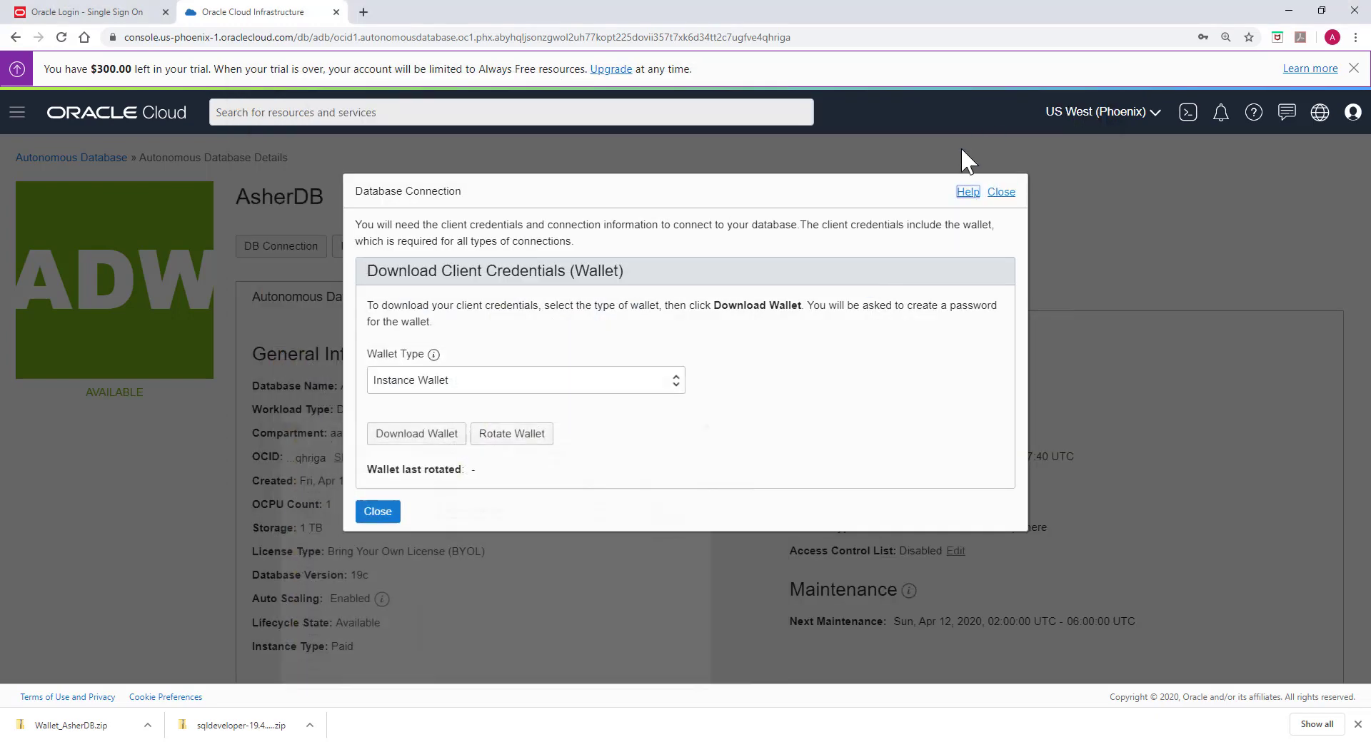
left_click(384, 517)
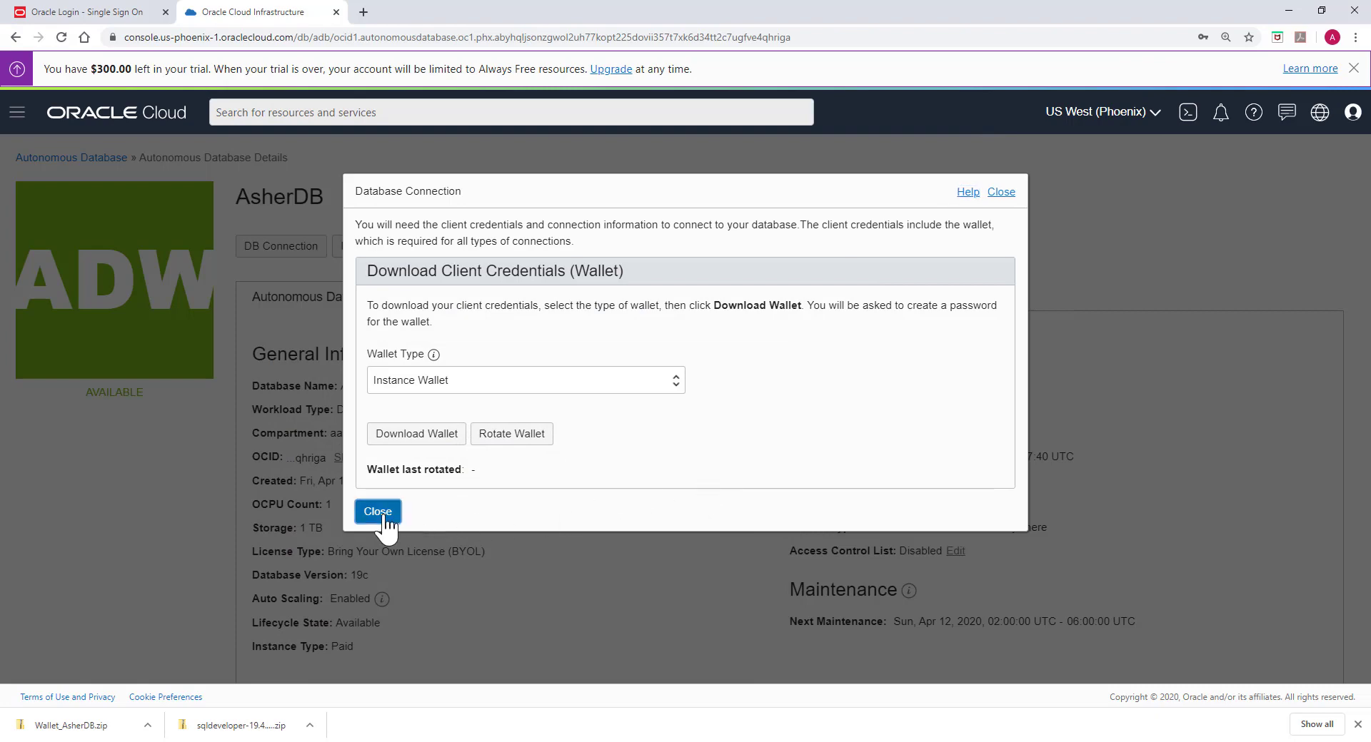
left_click(384, 514)
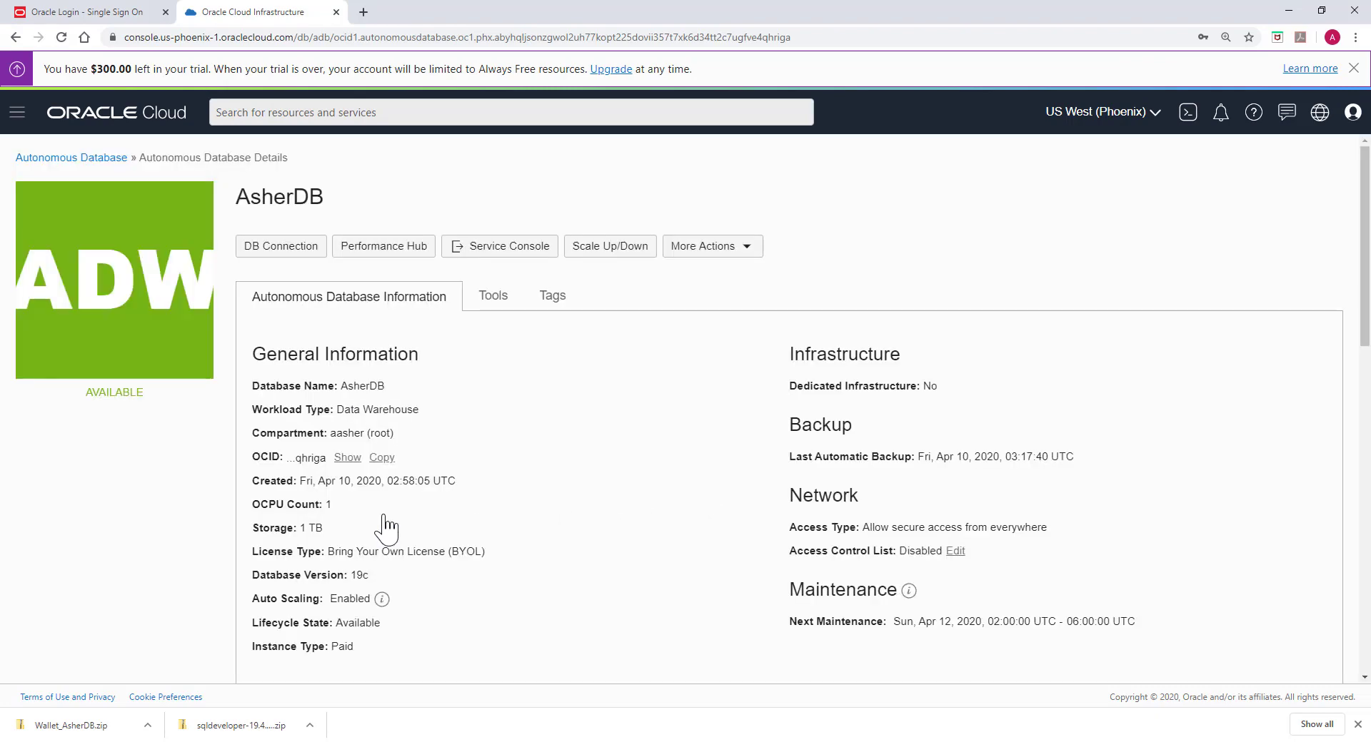
Step: Minimize the browser and the sqldeveloper folder window, then maximize SQL Developer on its Welcome Page
left_click(1287, 12)
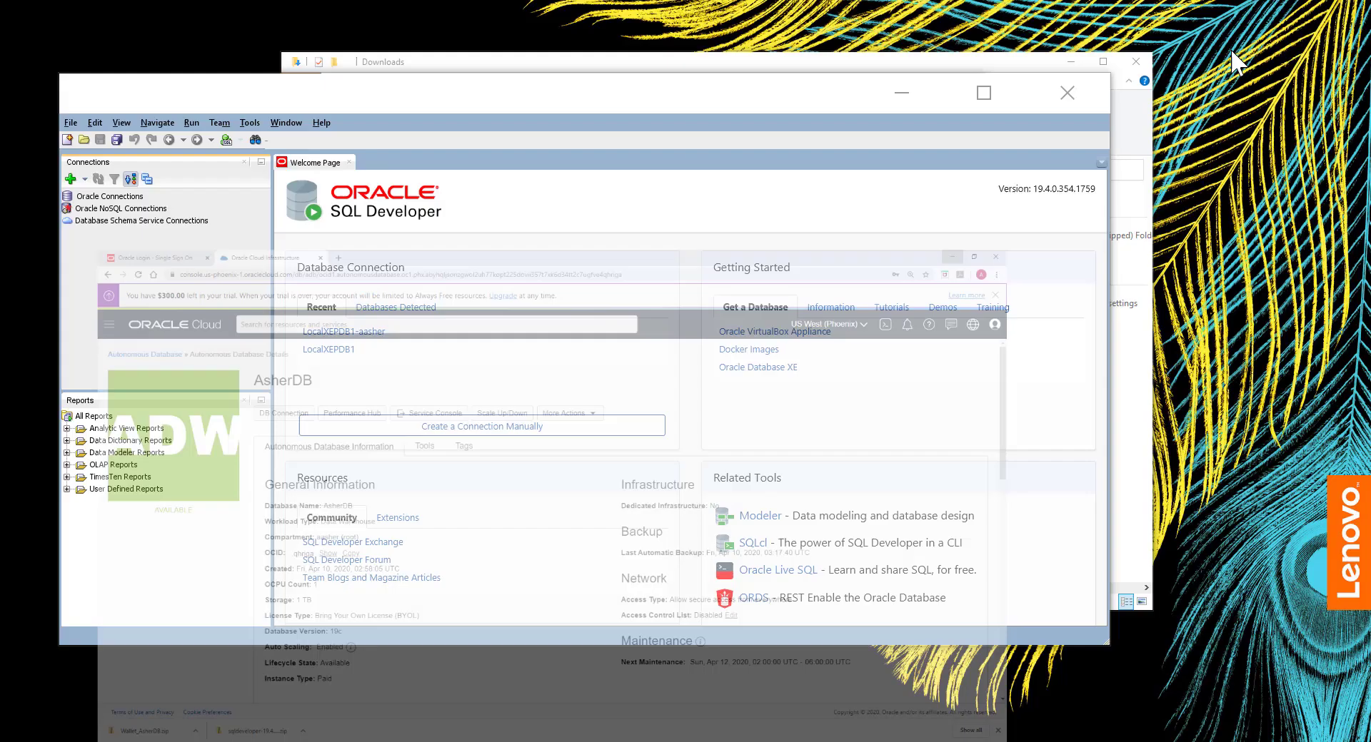
left_click(982, 93)
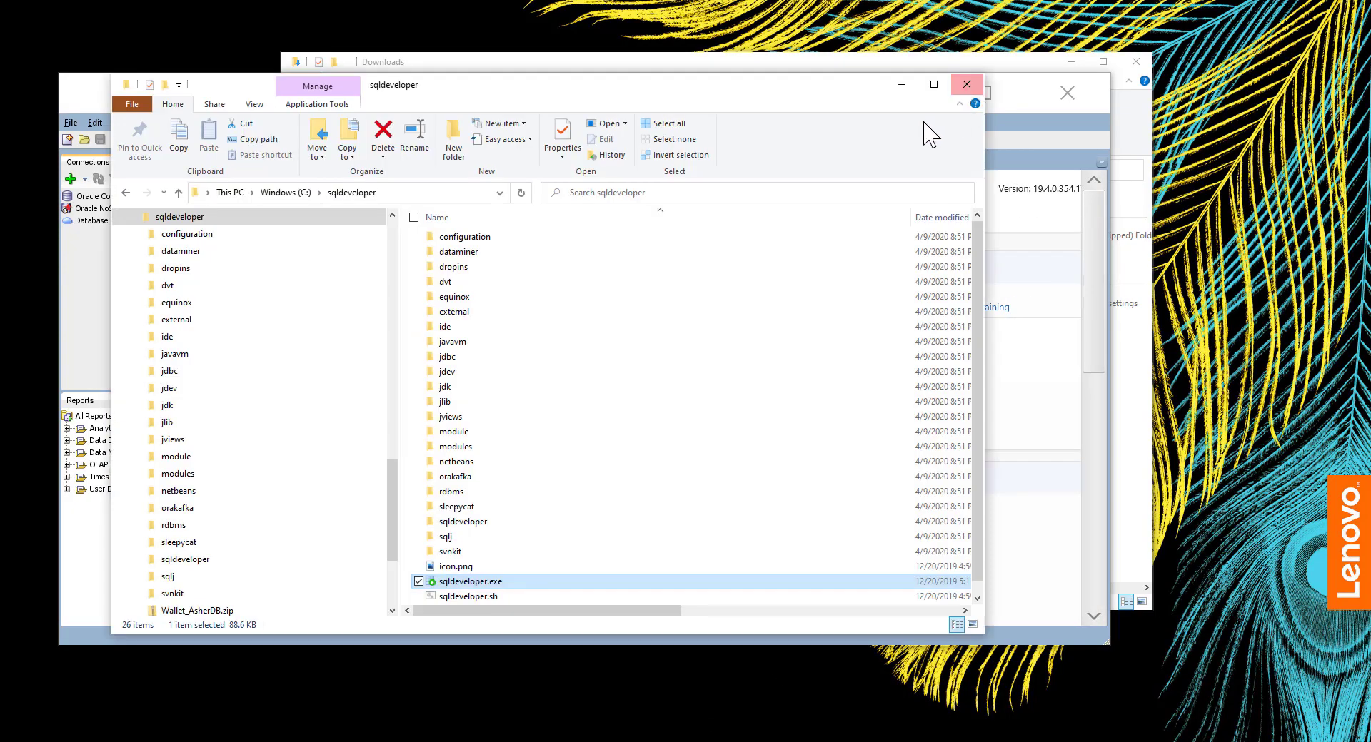
left_click(901, 85)
left_click(984, 92)
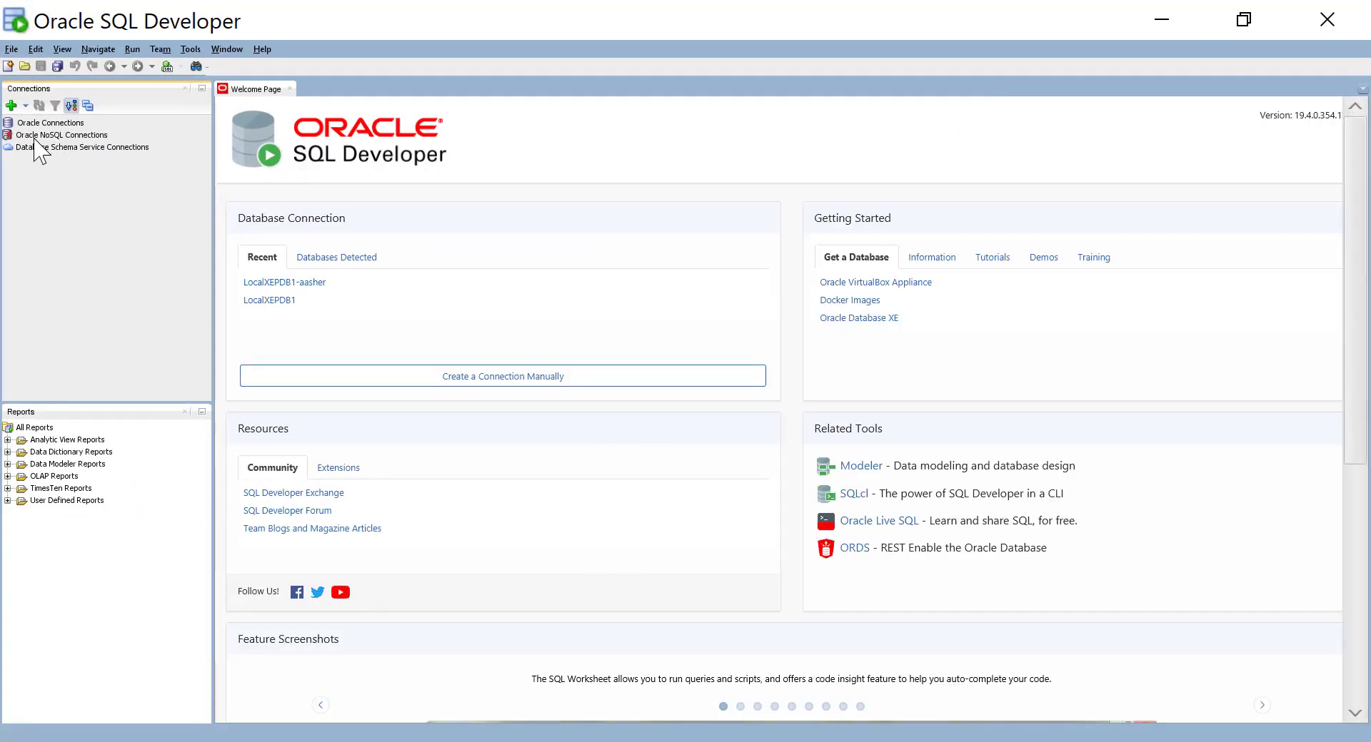
Step: Start a new connection named AsherDBOnOCI with username admin and the account password
left_click(12, 107)
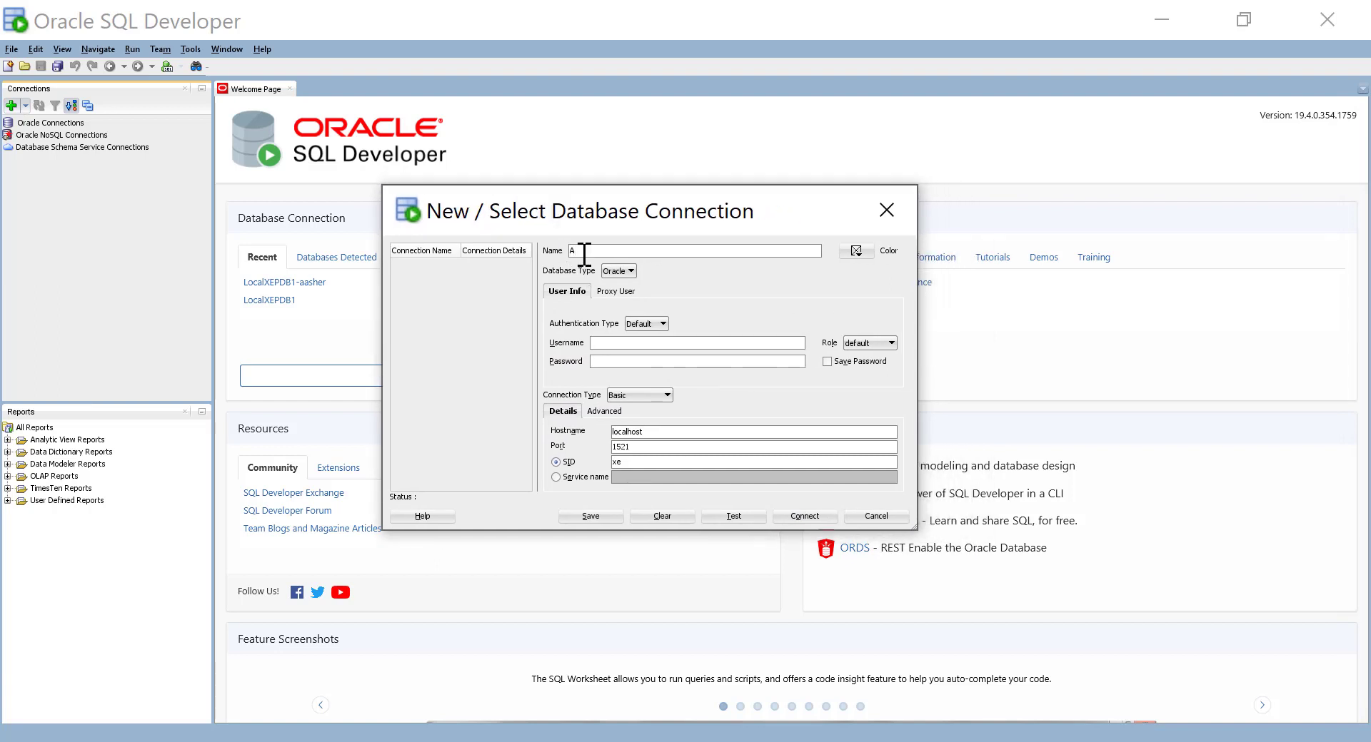
type("AsherDBOnOCI")
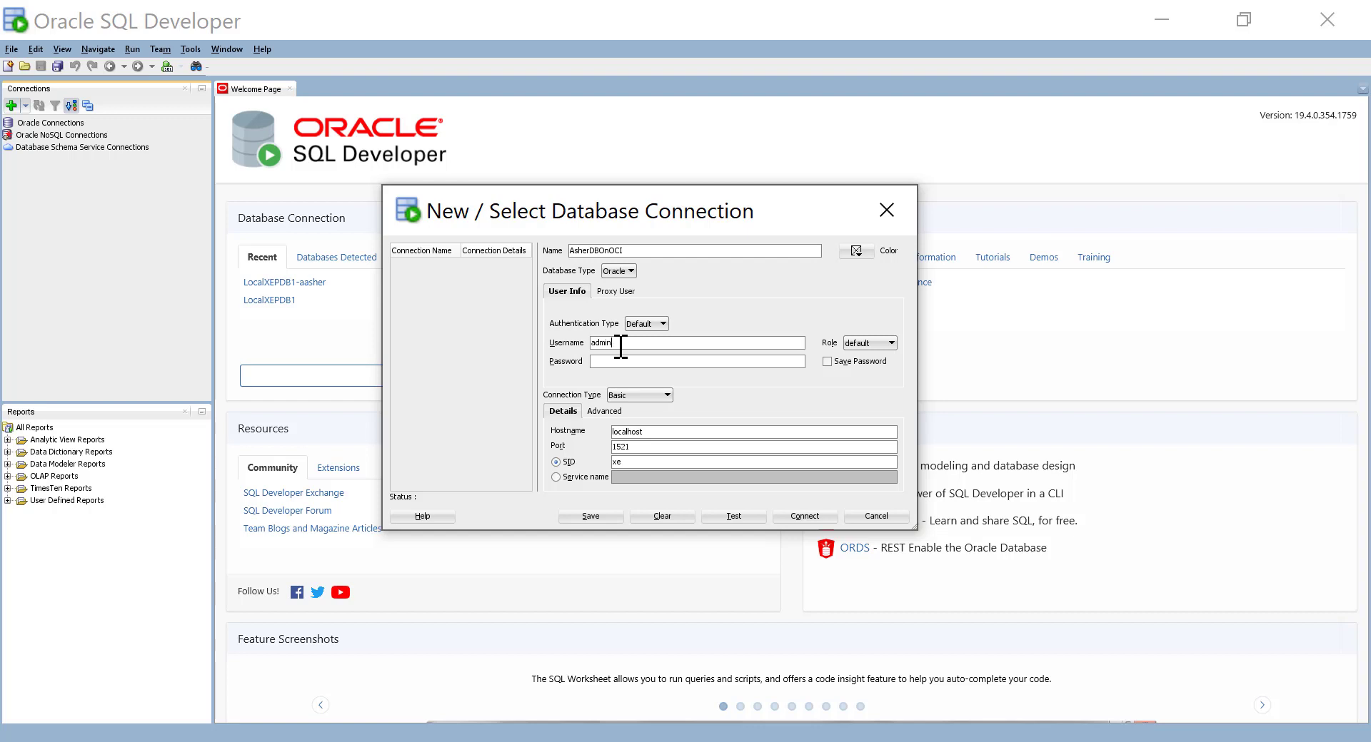
key("Tab")
key("Tab")
left_click(664, 397)
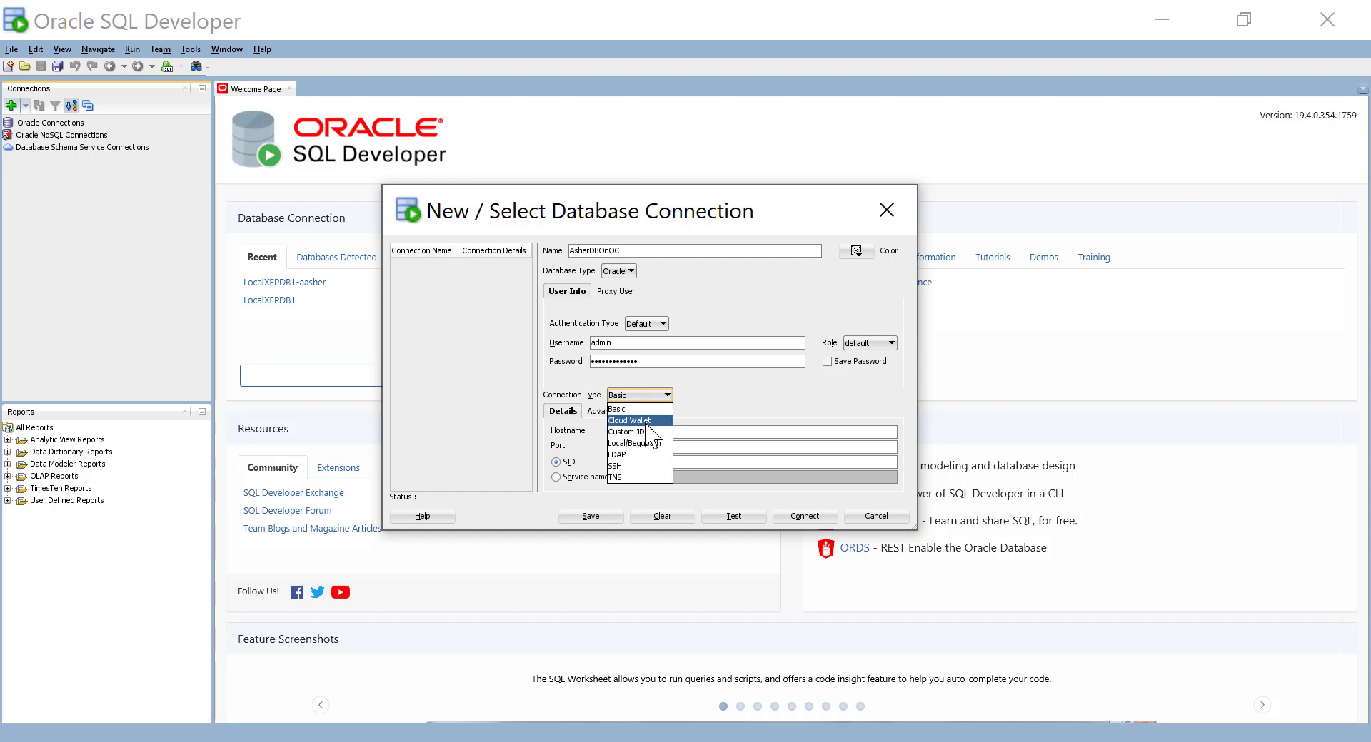
Step: Set the connection type to Cloud Wallet with configuration file C:\sqldeveloper\Wallet_AsherDB.zip
left_click(645, 423)
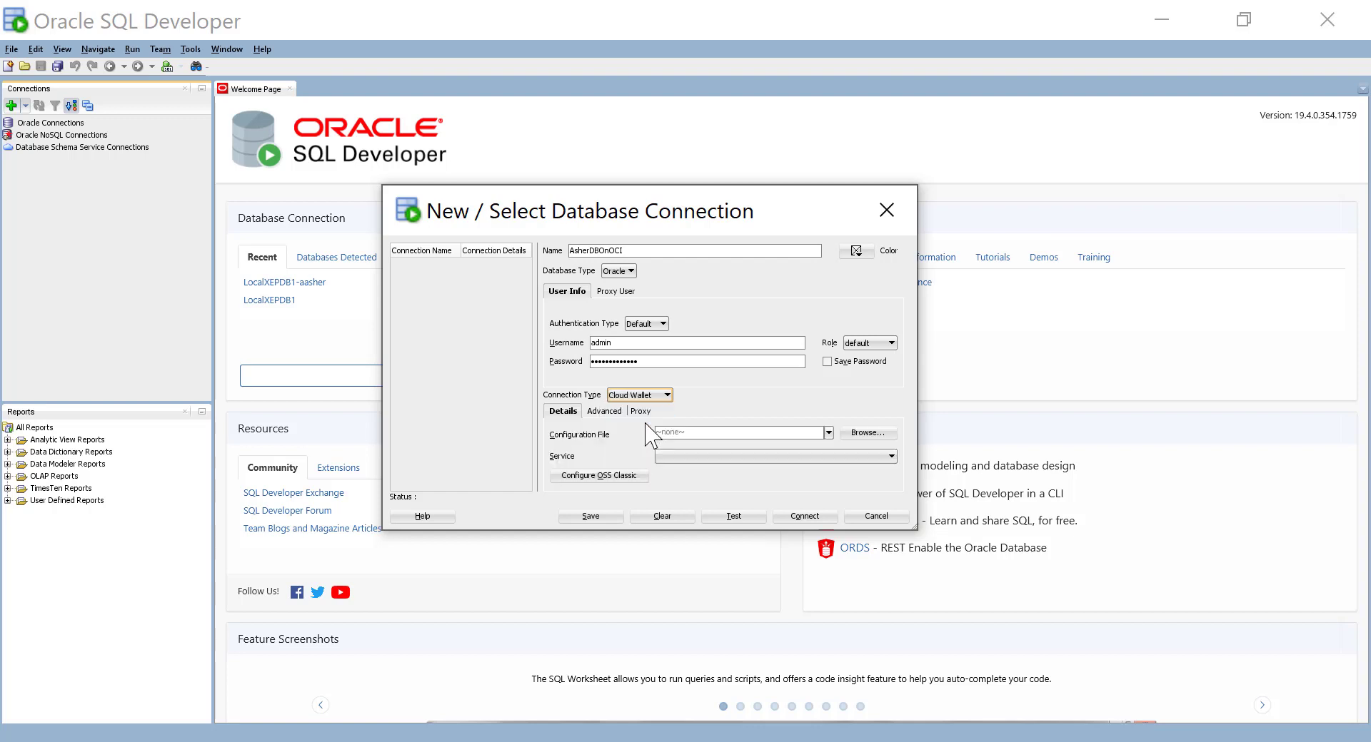
left_click(869, 436)
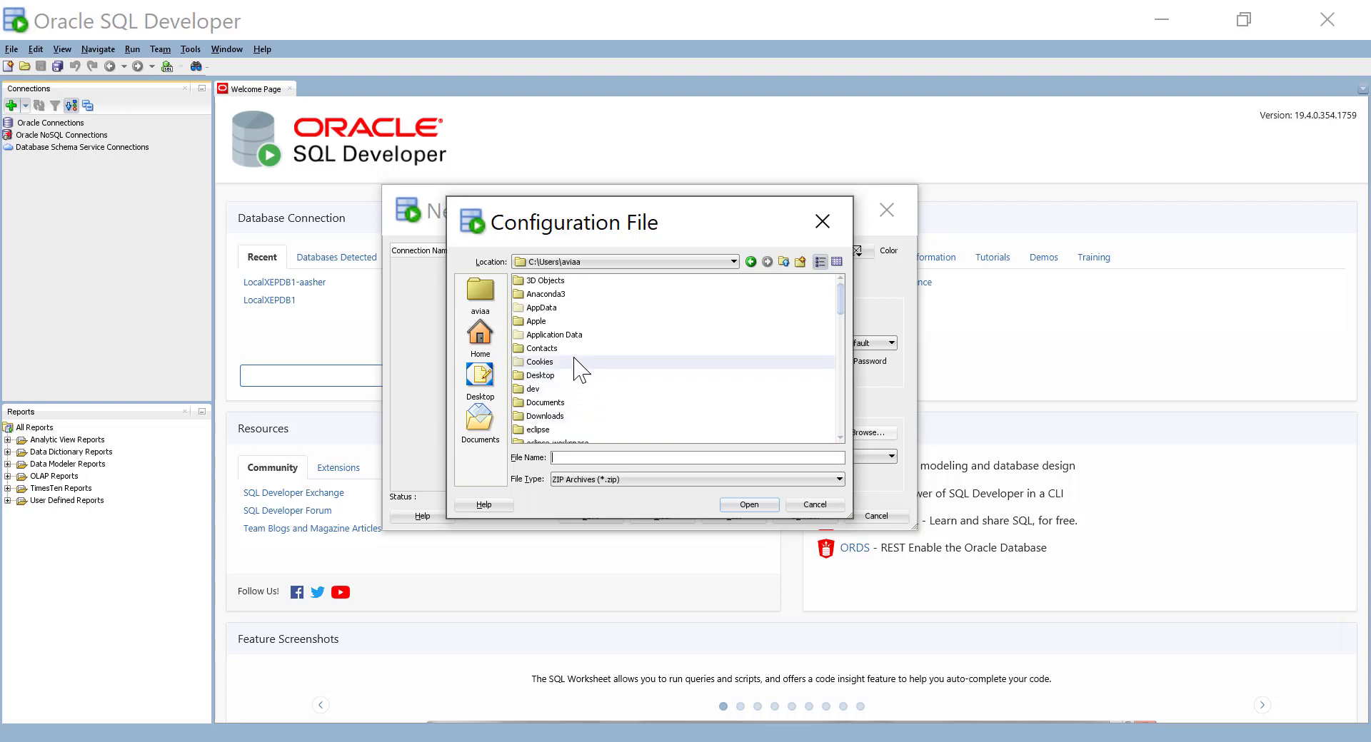
scroll(535, 396, "down", 4)
scroll(535, 397, "up", 4)
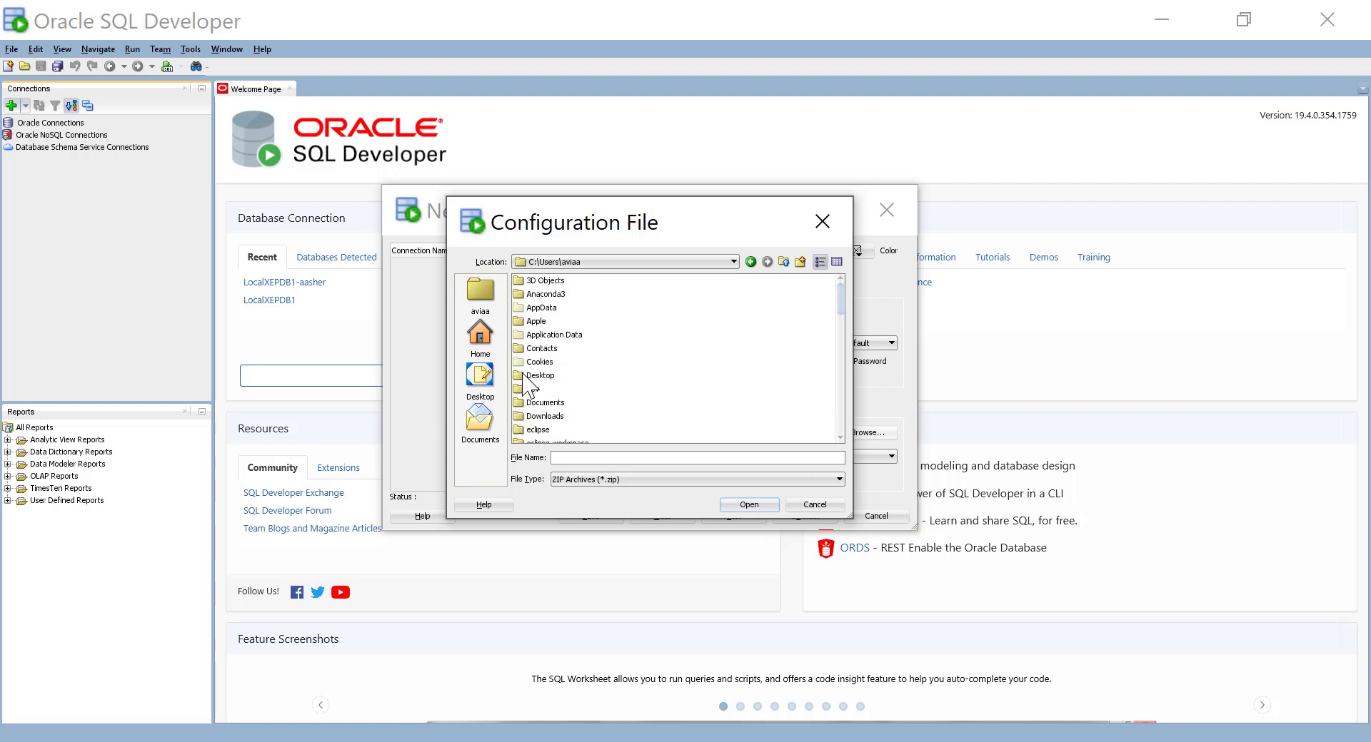
left_click(631, 262)
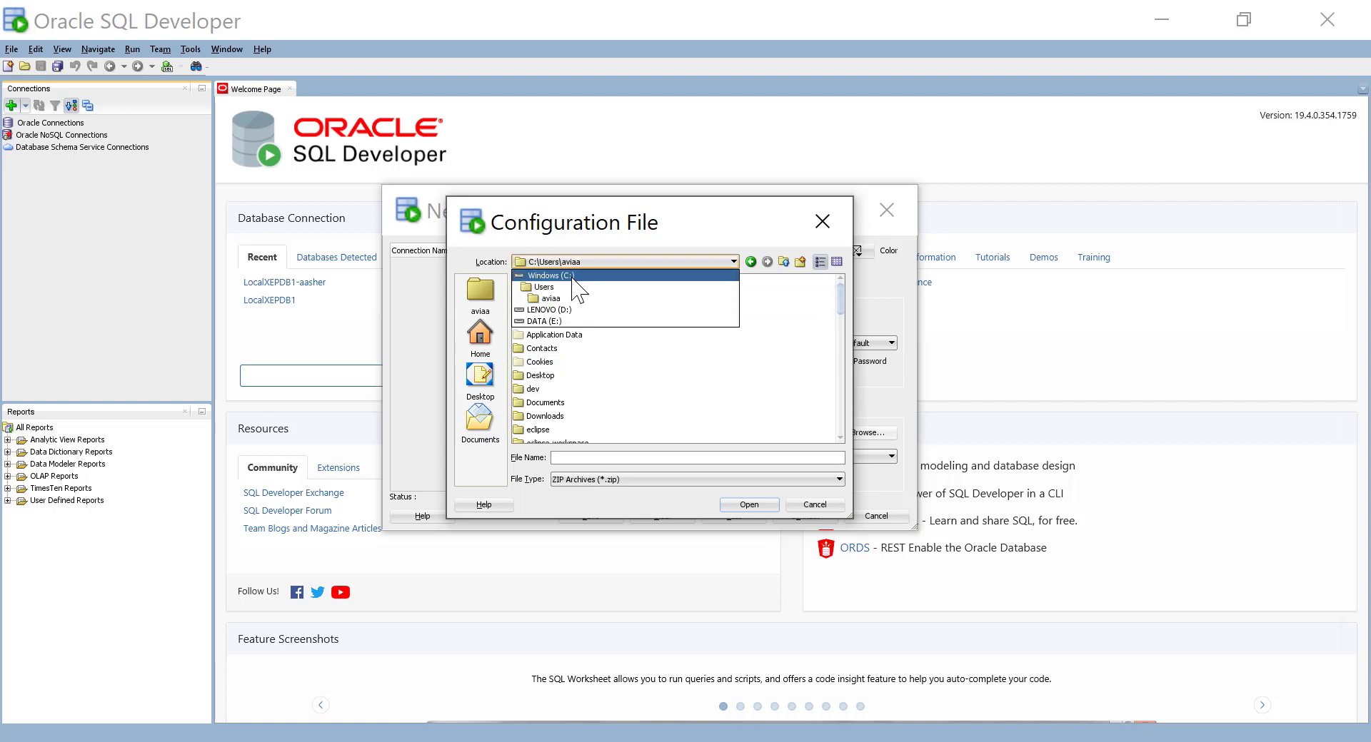
left_click(550, 275)
scroll(581, 364, "down", 5)
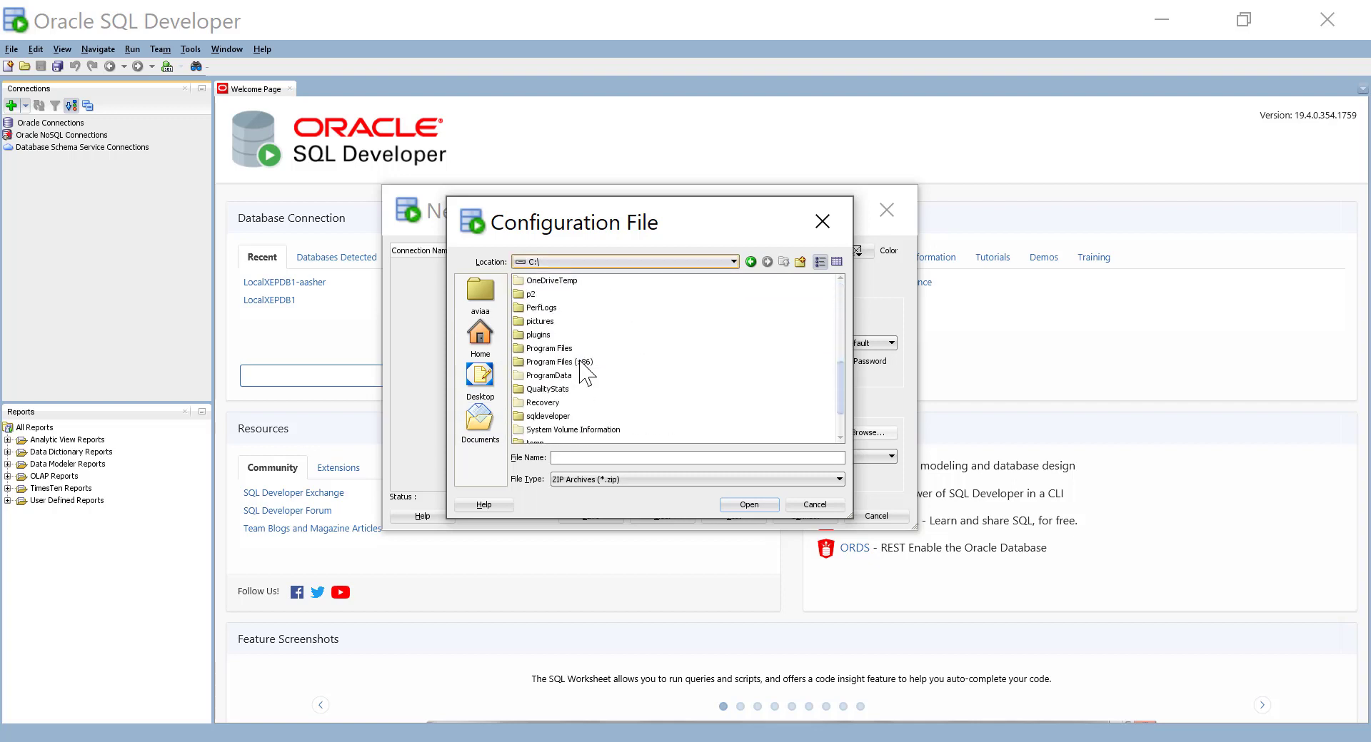
double_click(562, 427)
scroll(581, 364, "down", 4)
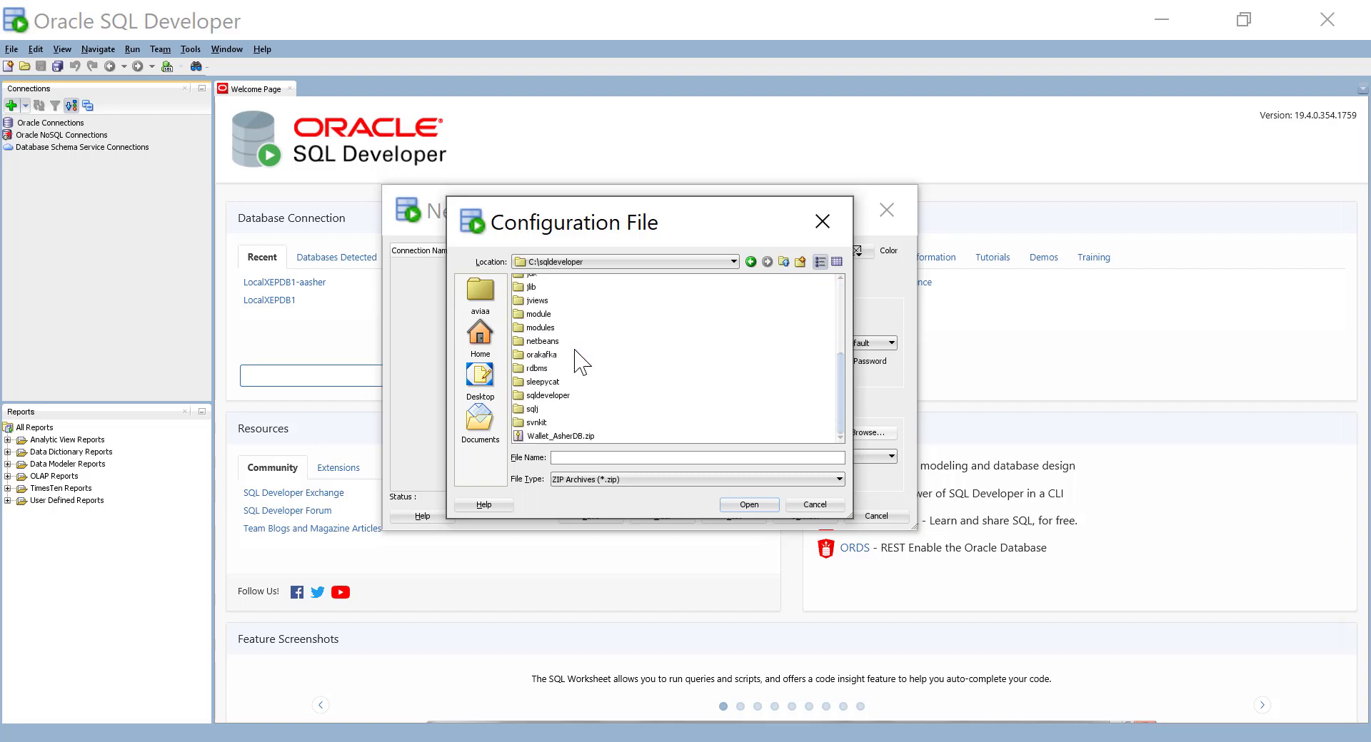
left_click(572, 436)
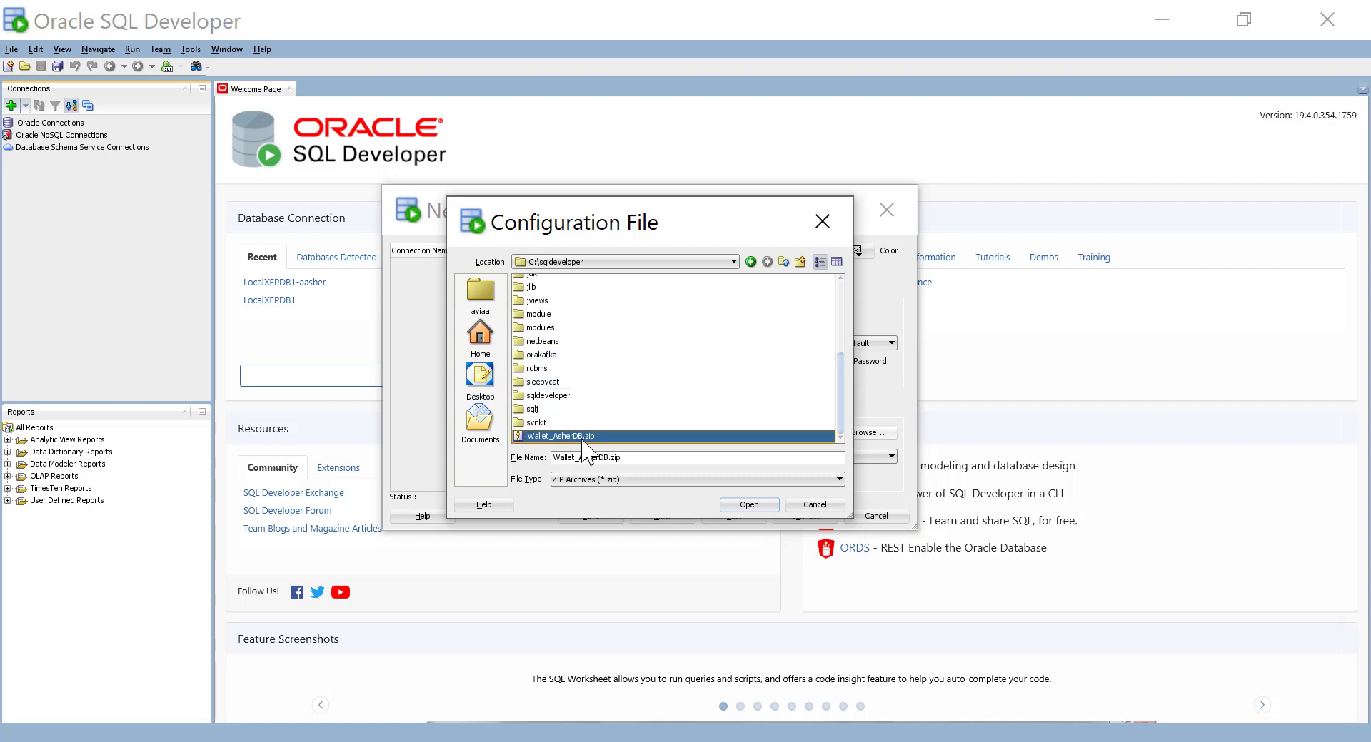
left_click(742, 505)
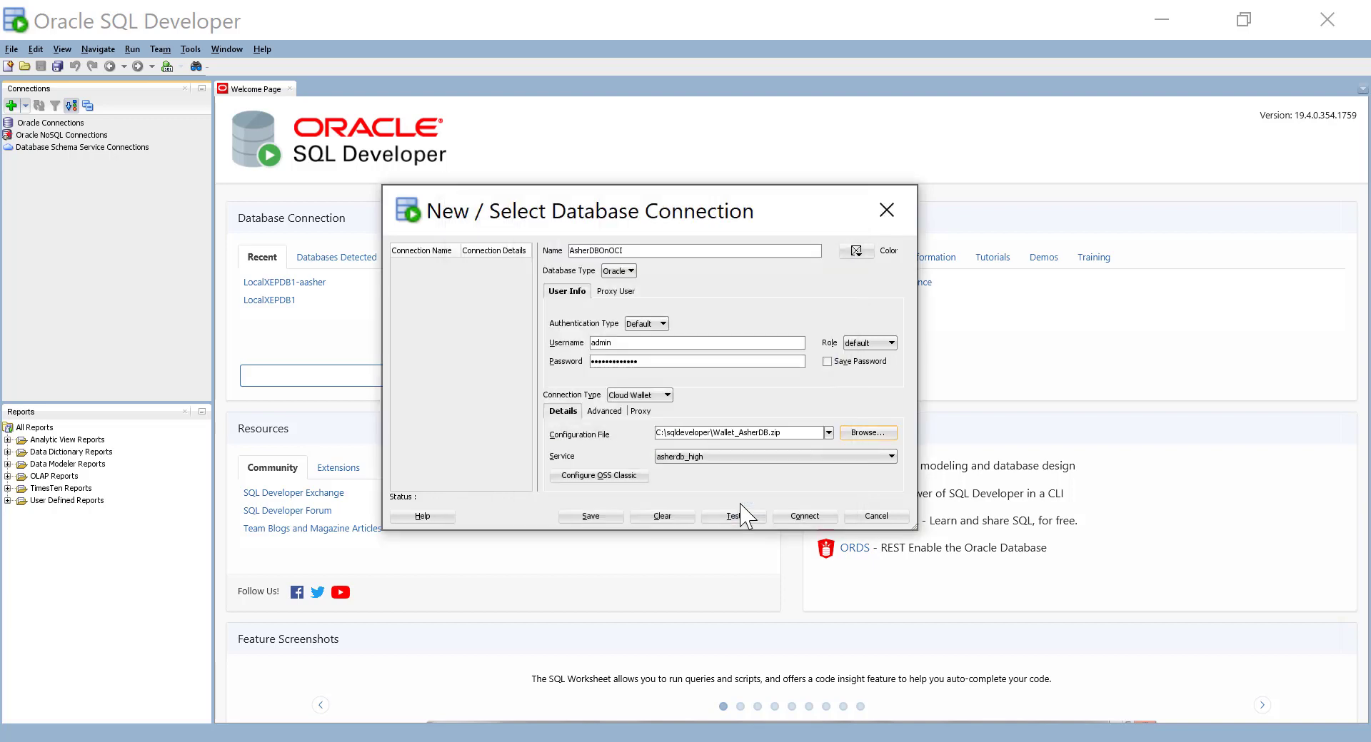
Step: Select asherdb_high as the AsherDBOnOCI connection's service
left_click(703, 458)
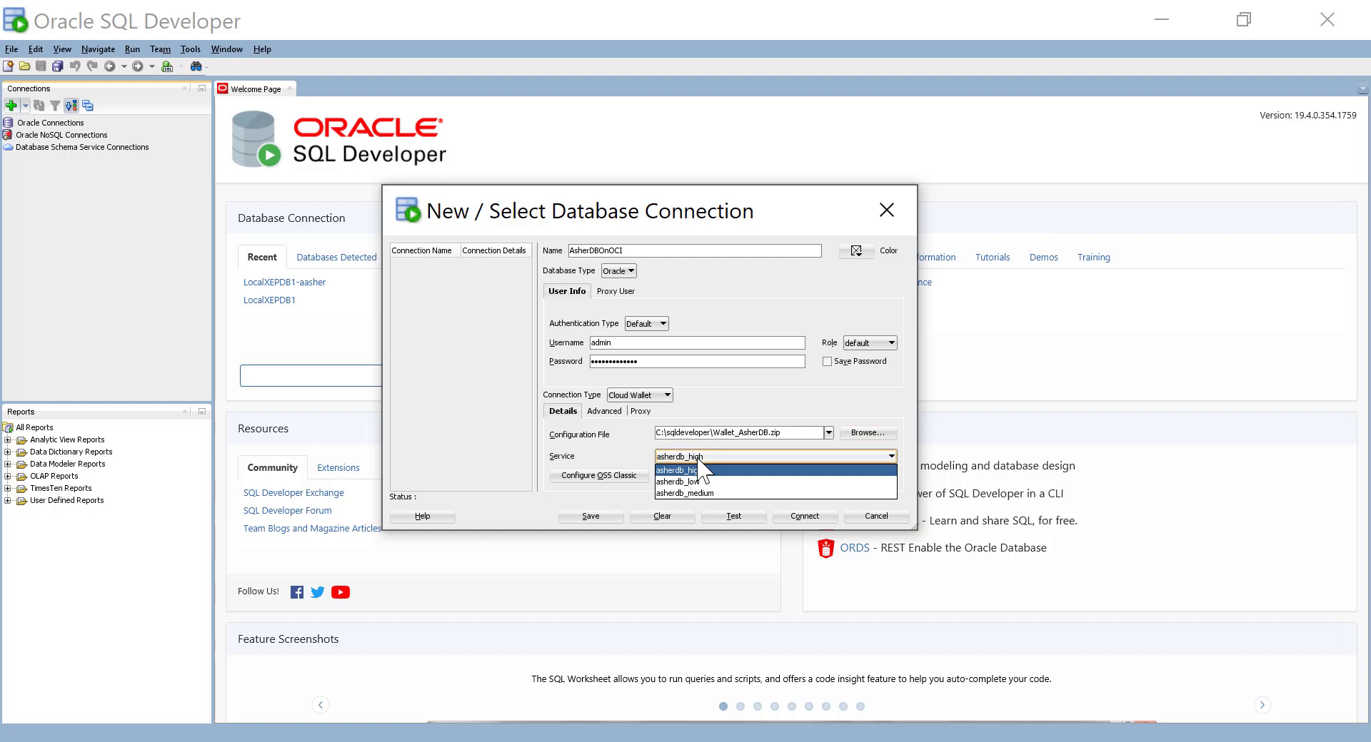
left_click(702, 470)
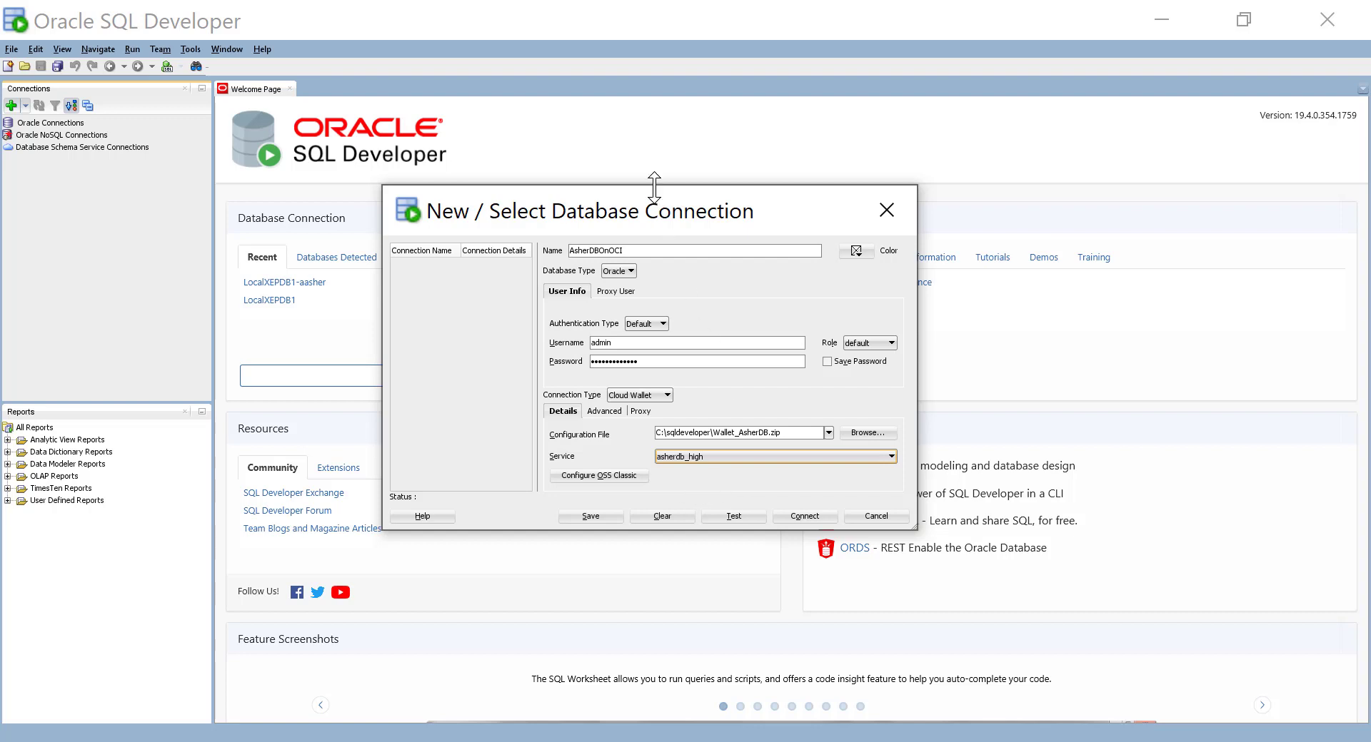
left_click_drag(652, 207, 641, 187)
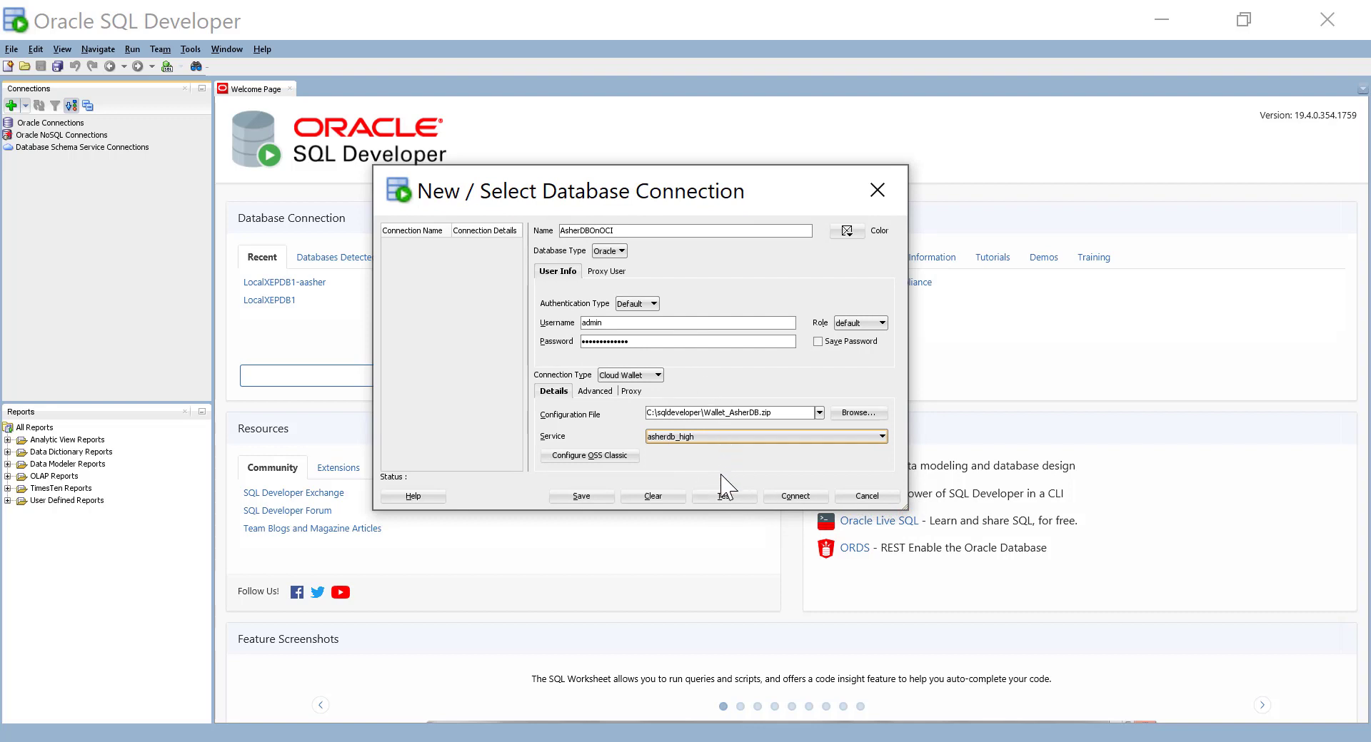
Step: Test and save the AsherDBOnOCI connection, then connect to it
left_click(725, 500)
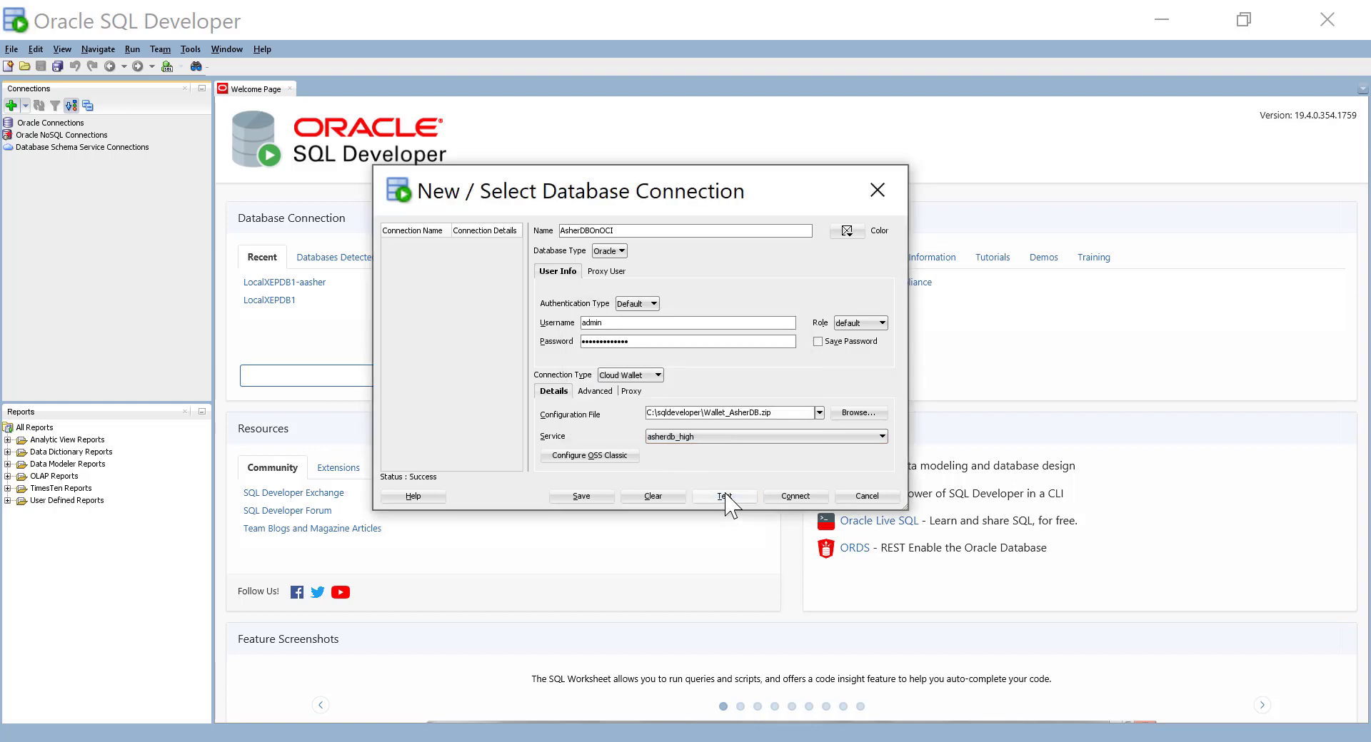
left_click(580, 497)
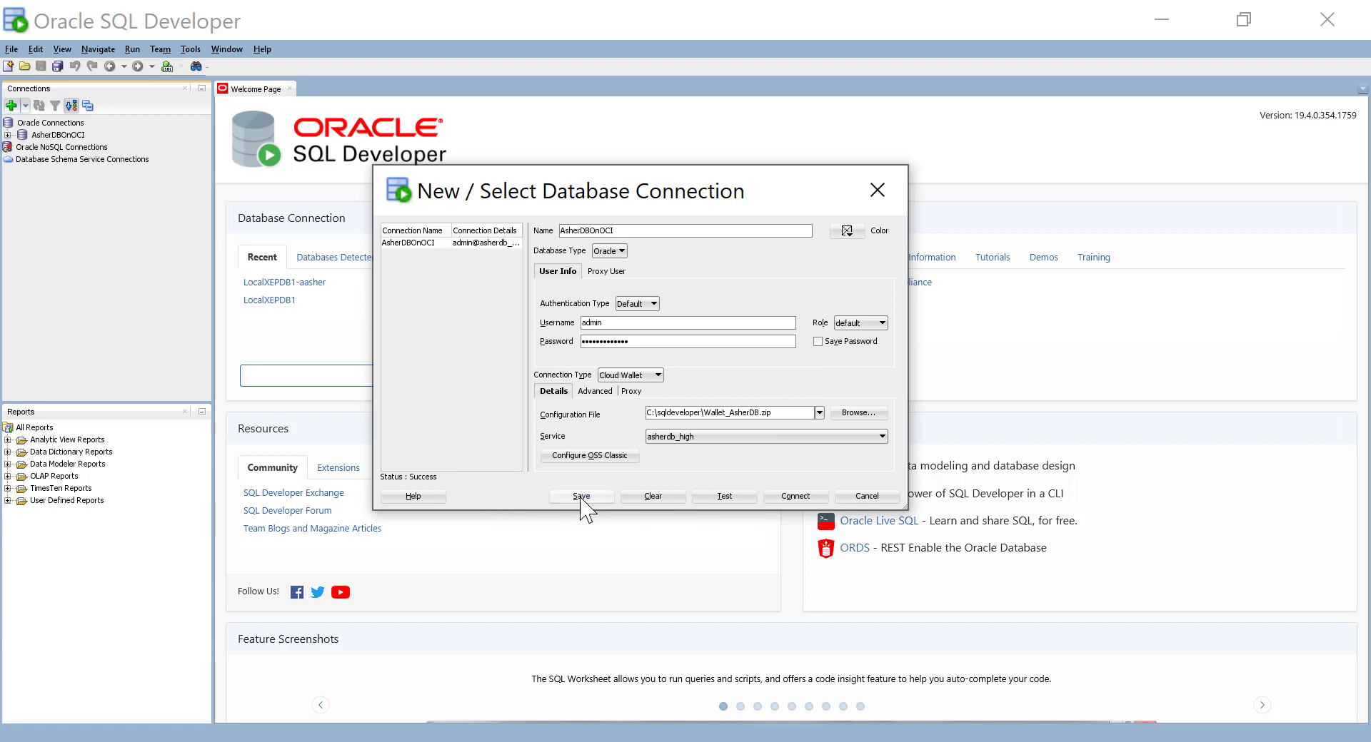
left_click(785, 498)
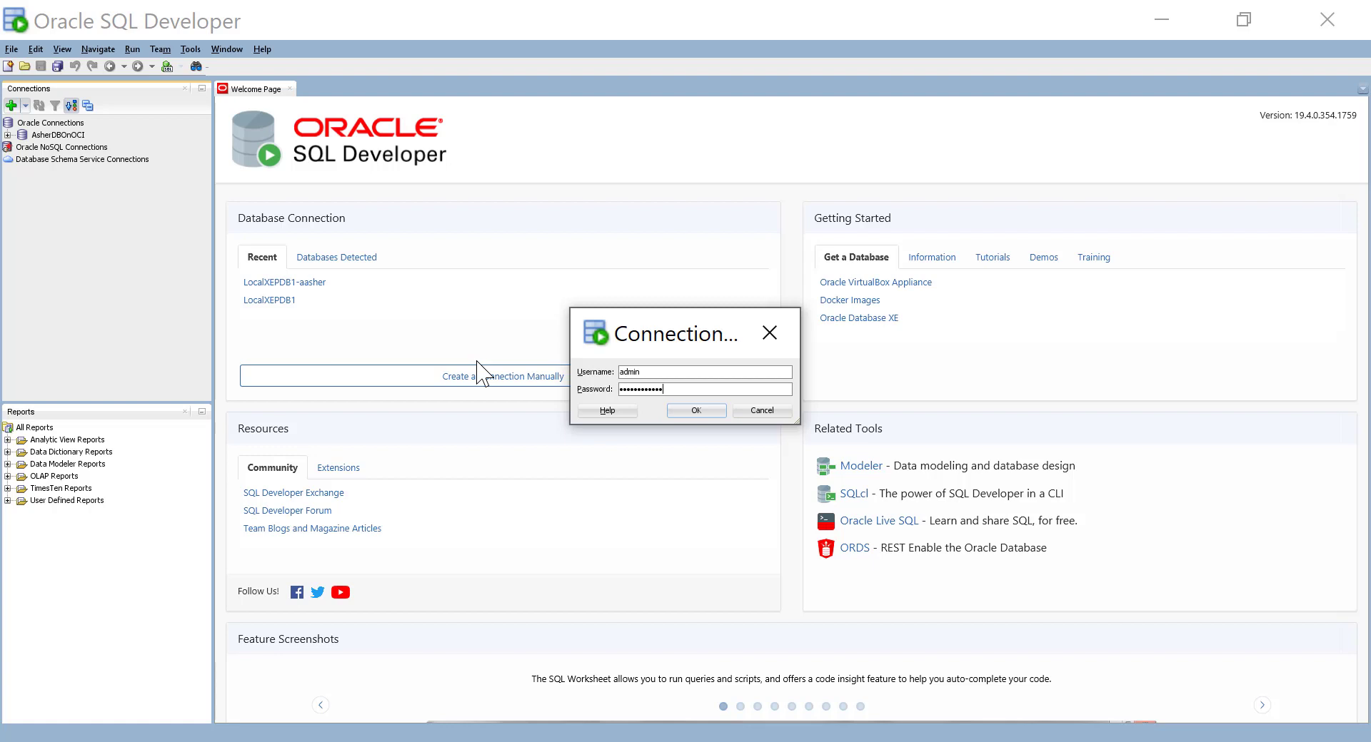
Step: Log in to AsherDBOnOCI and expand Tables (Filtered) to show TABLE1's columns F1 and F2
left_click(696, 412)
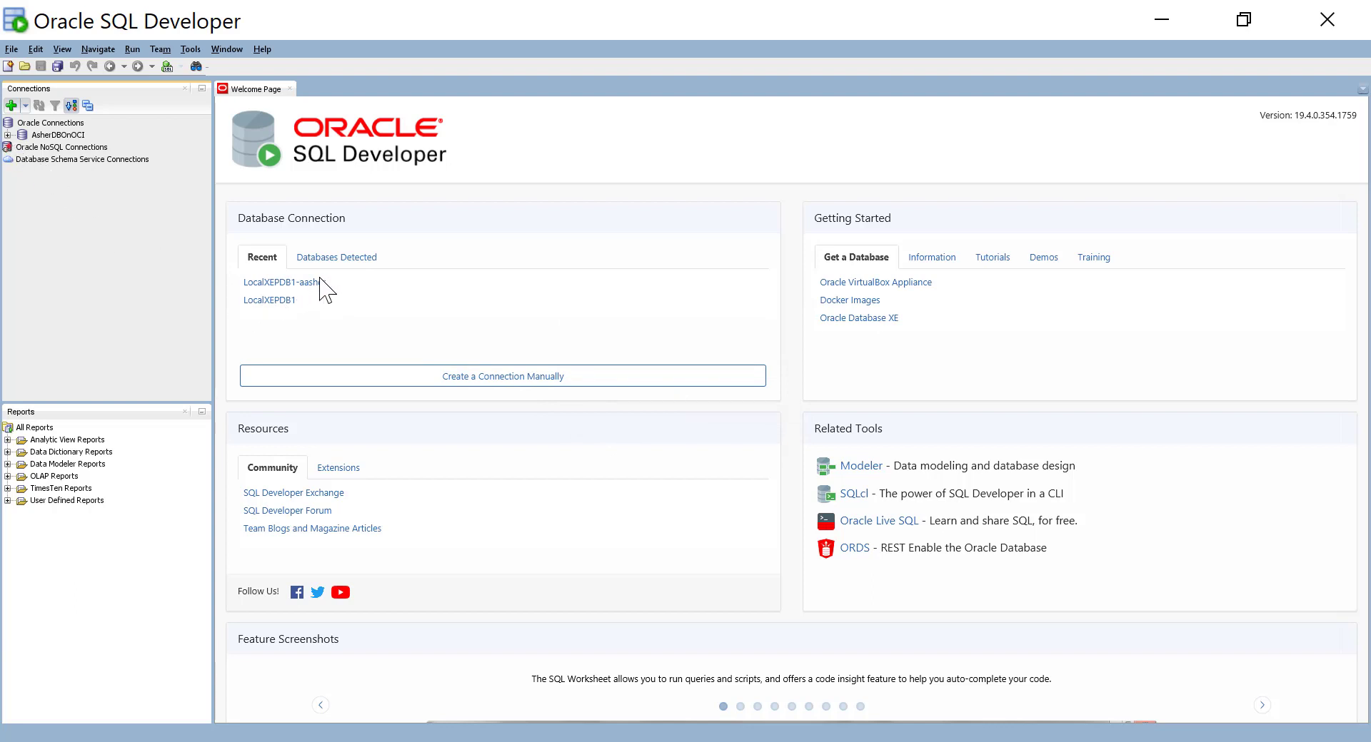
double_click(44, 135)
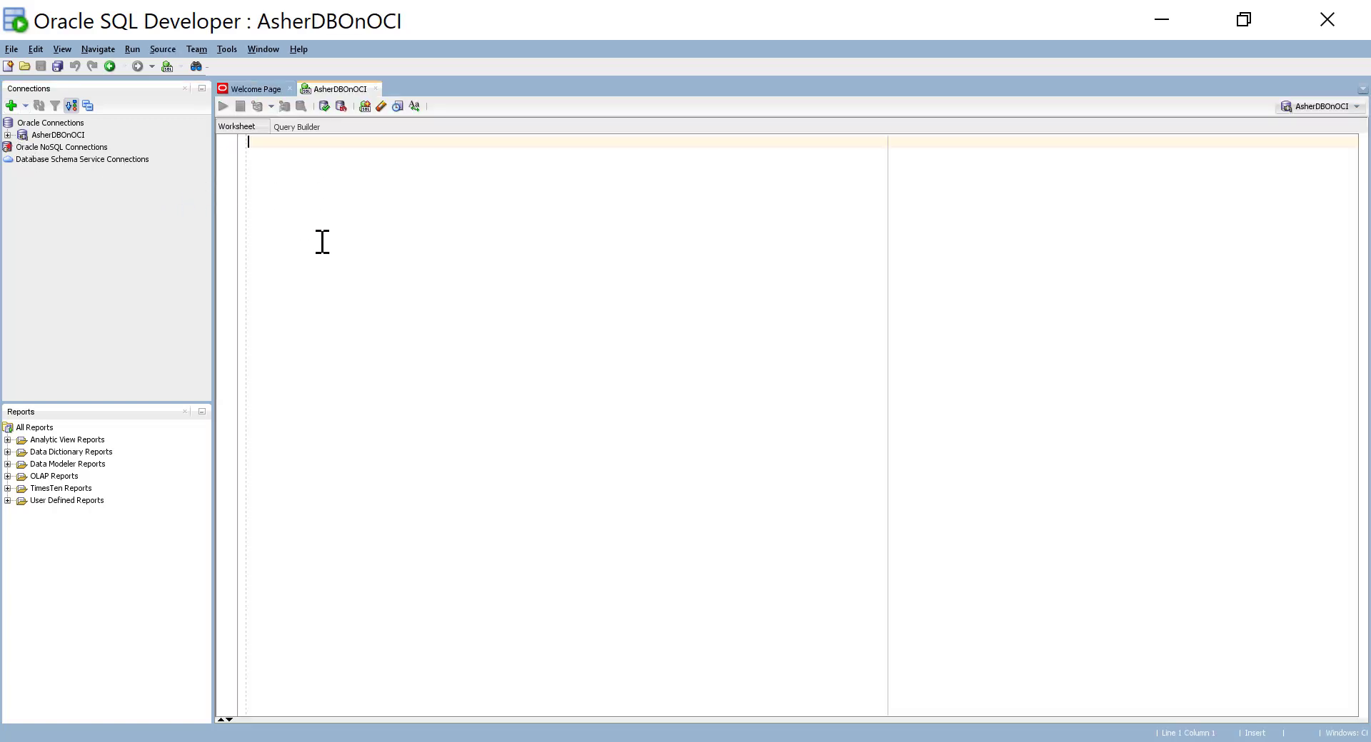
left_click(7, 135)
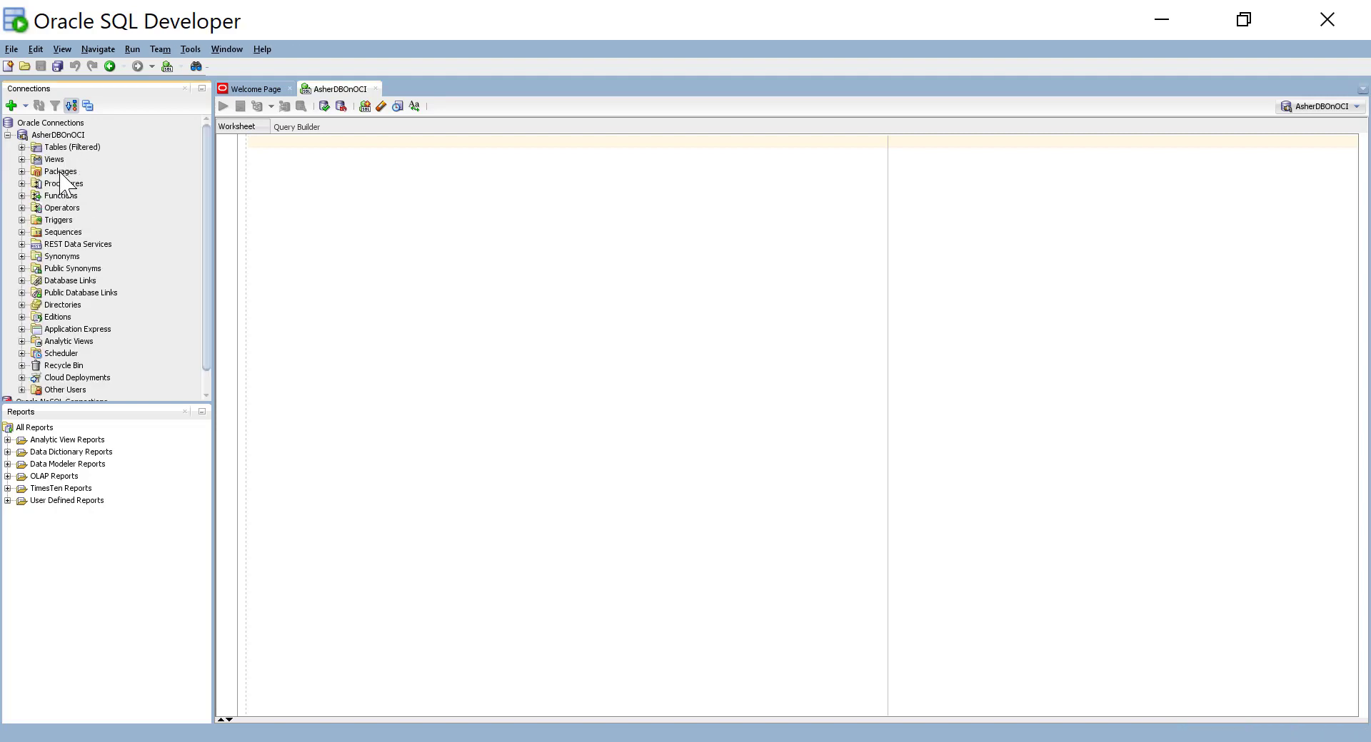
left_click(21, 147)
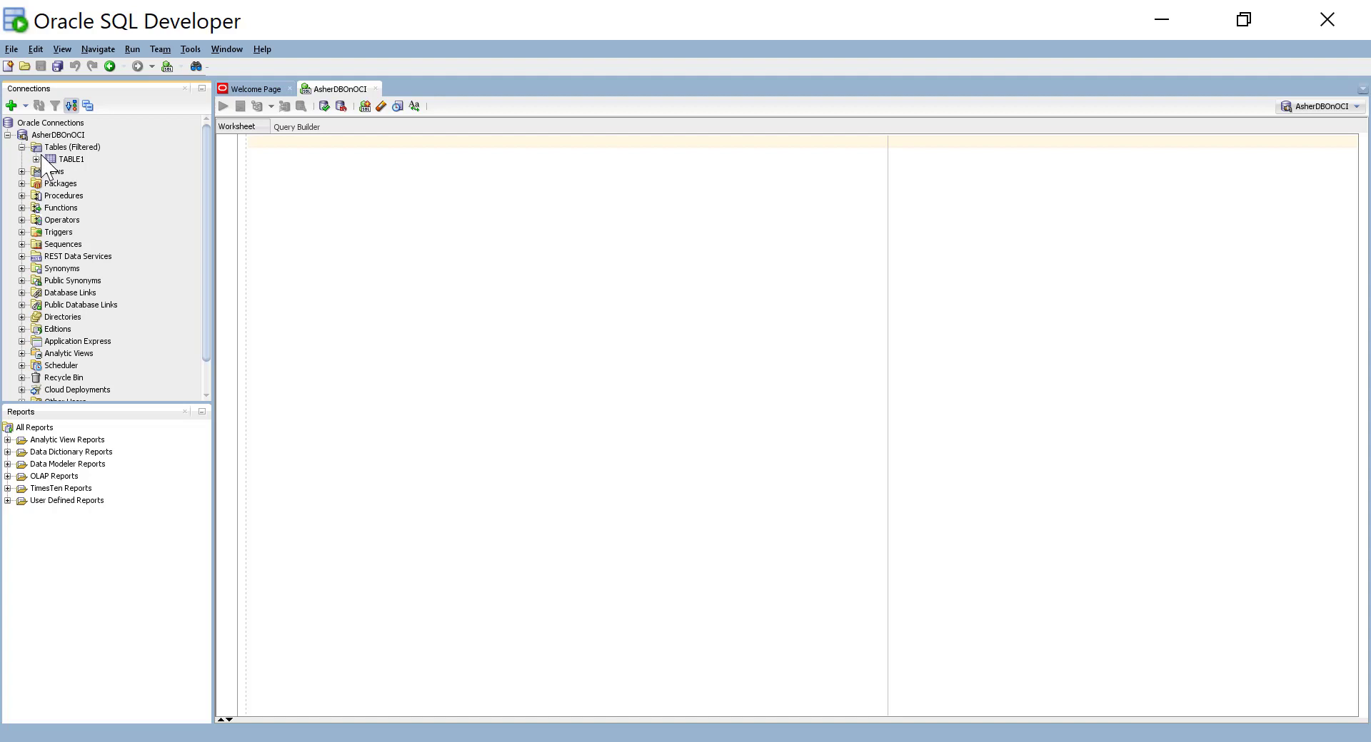
left_click(35, 159)
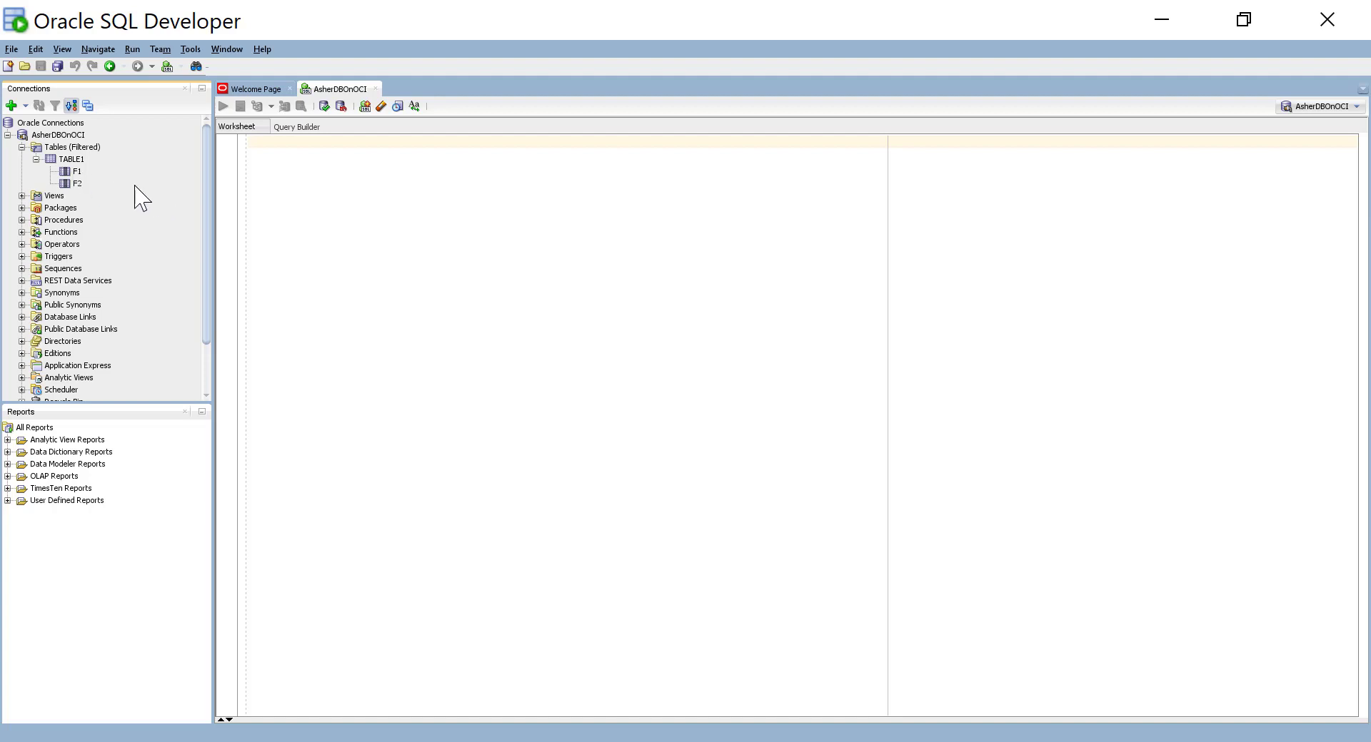
Step: Edit AsherDBOnOCI's properties, entering the password and ticking Save Password
right_click(60, 137)
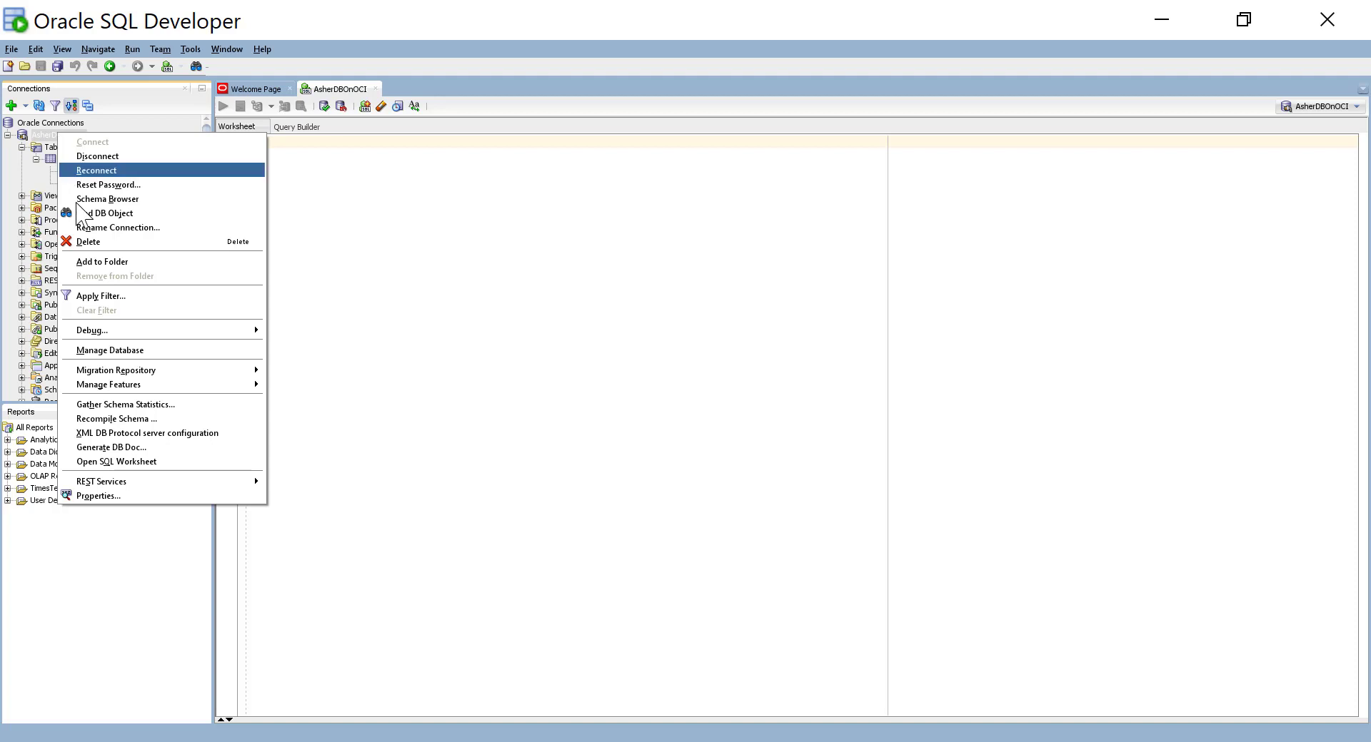
left_click(118, 495)
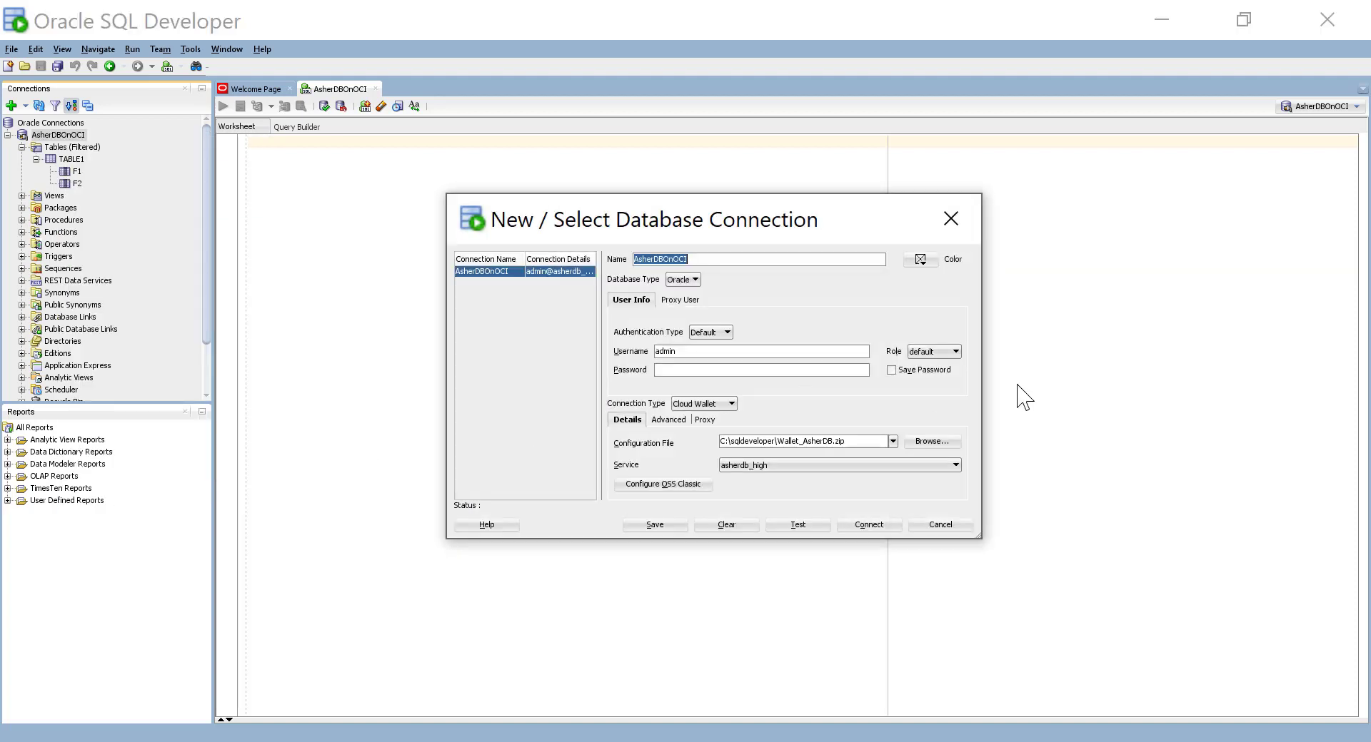
left_click(891, 369)
left_click(720, 371)
Step: Retest and resave the updated connection, close its dialog, and minimize SQL Developer
left_click(786, 525)
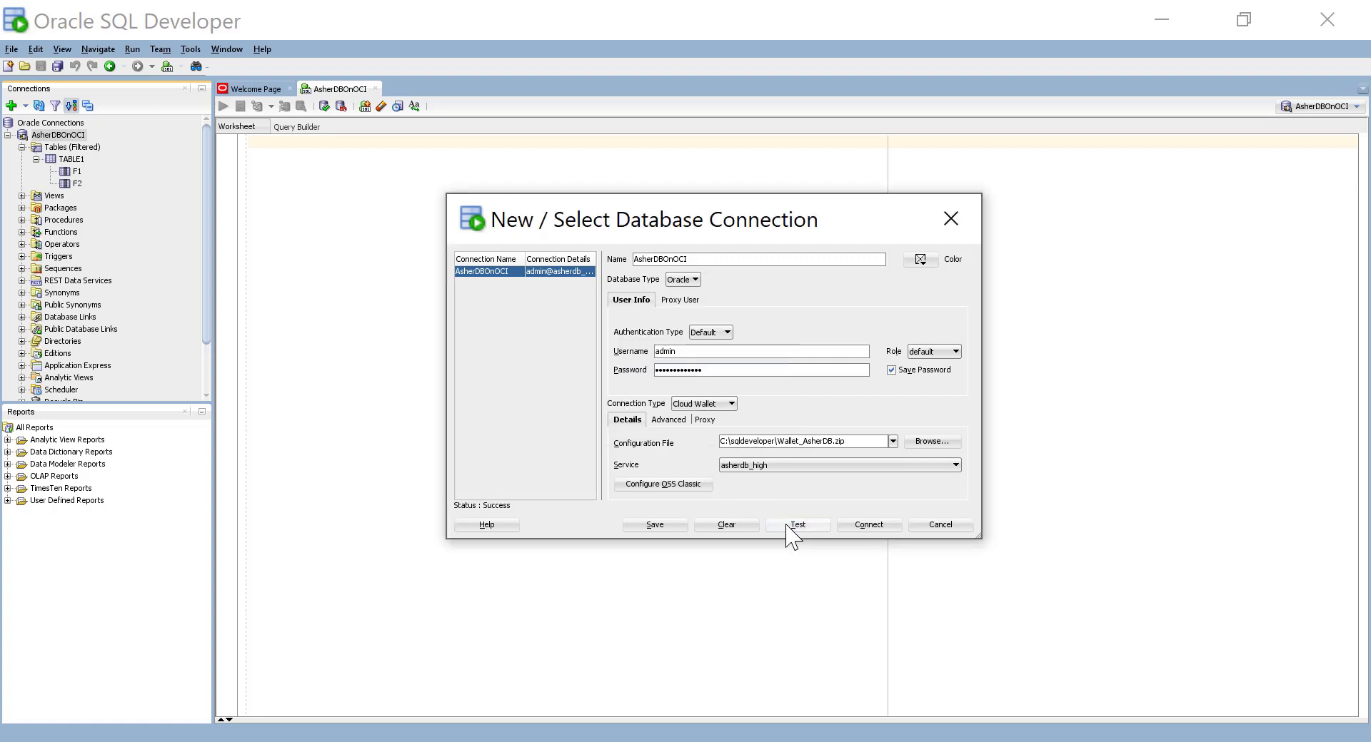
left_click(661, 527)
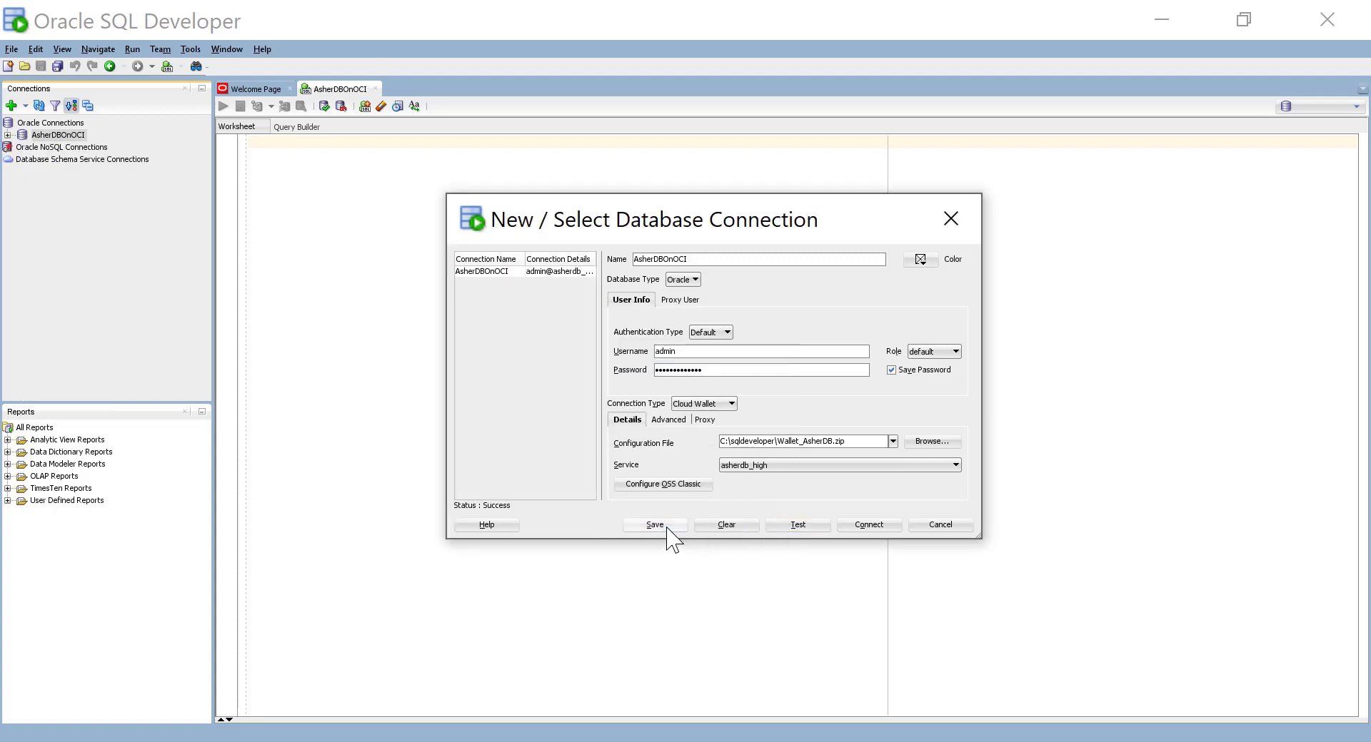
left_click(949, 527)
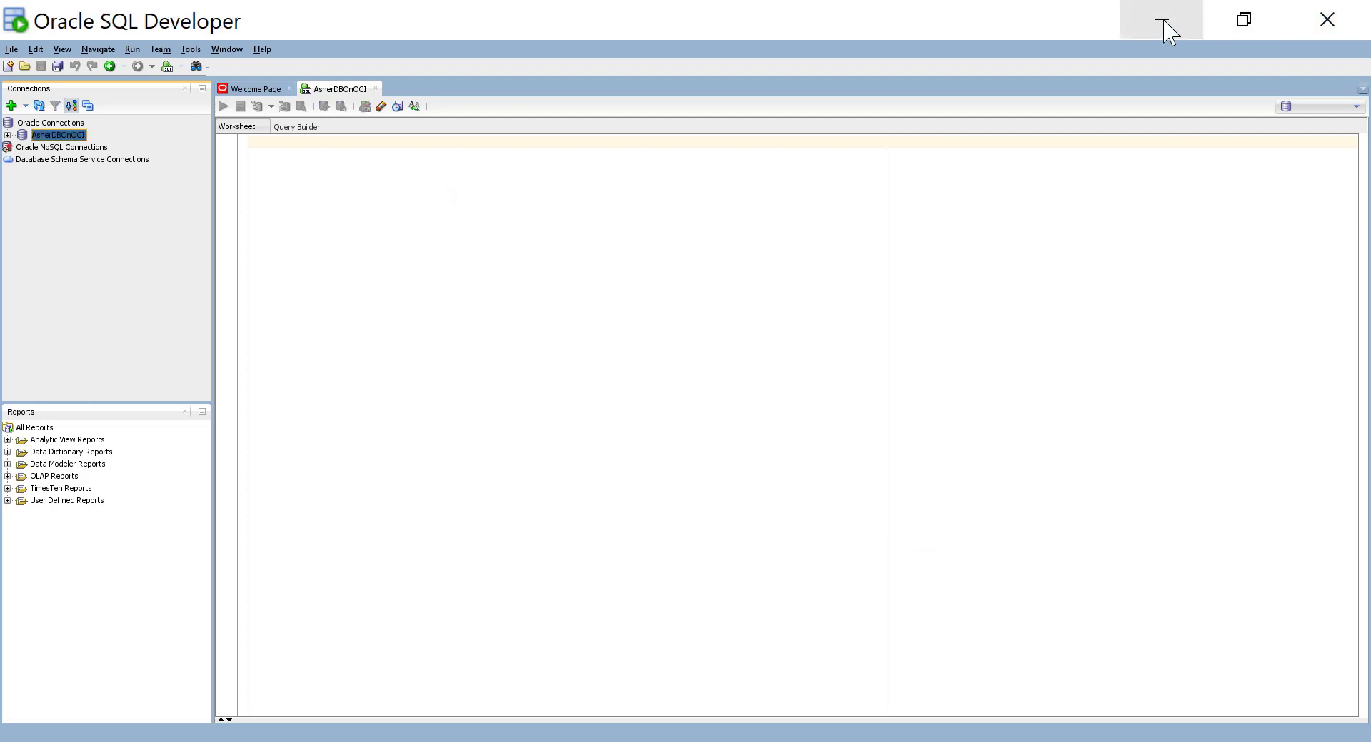
left_click(1164, 21)
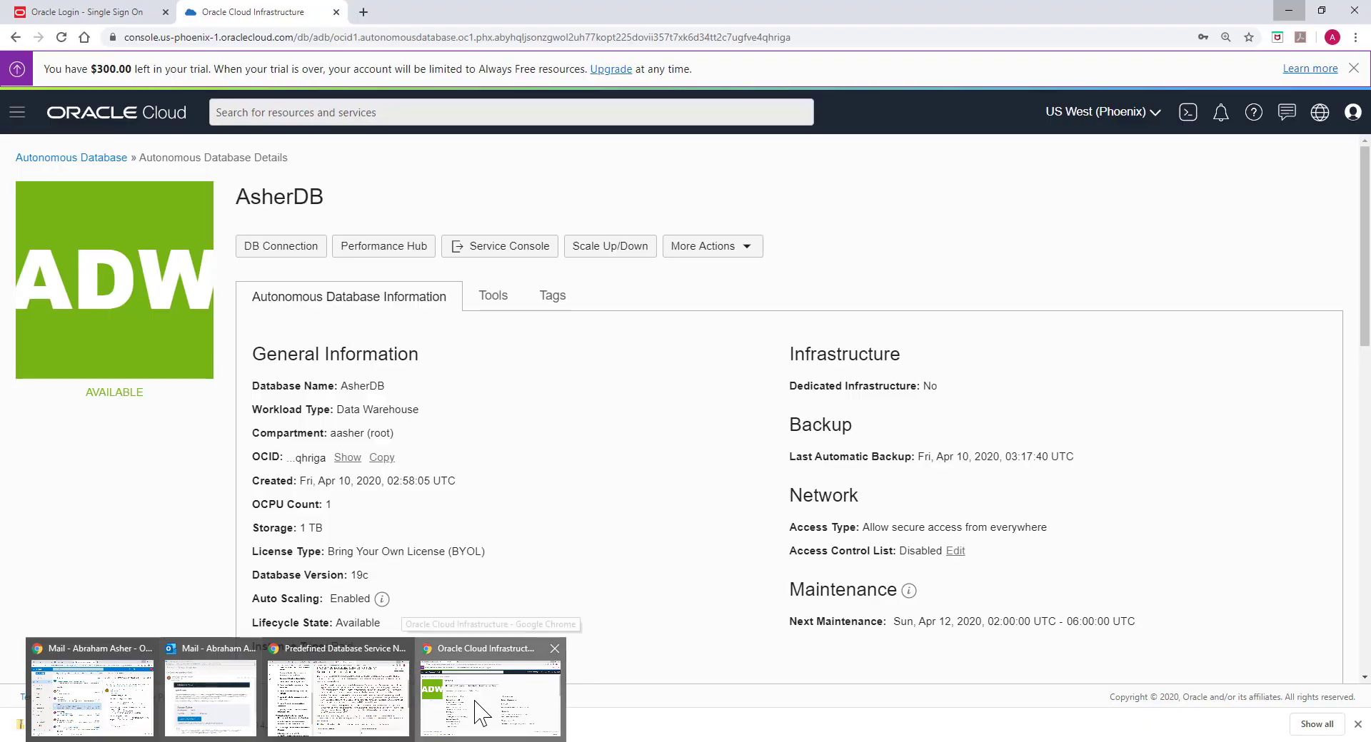
Step: In the OCI console, open the AsherDB Admin Password dialog for the ADMIN user via More Actions
left_click(481, 714)
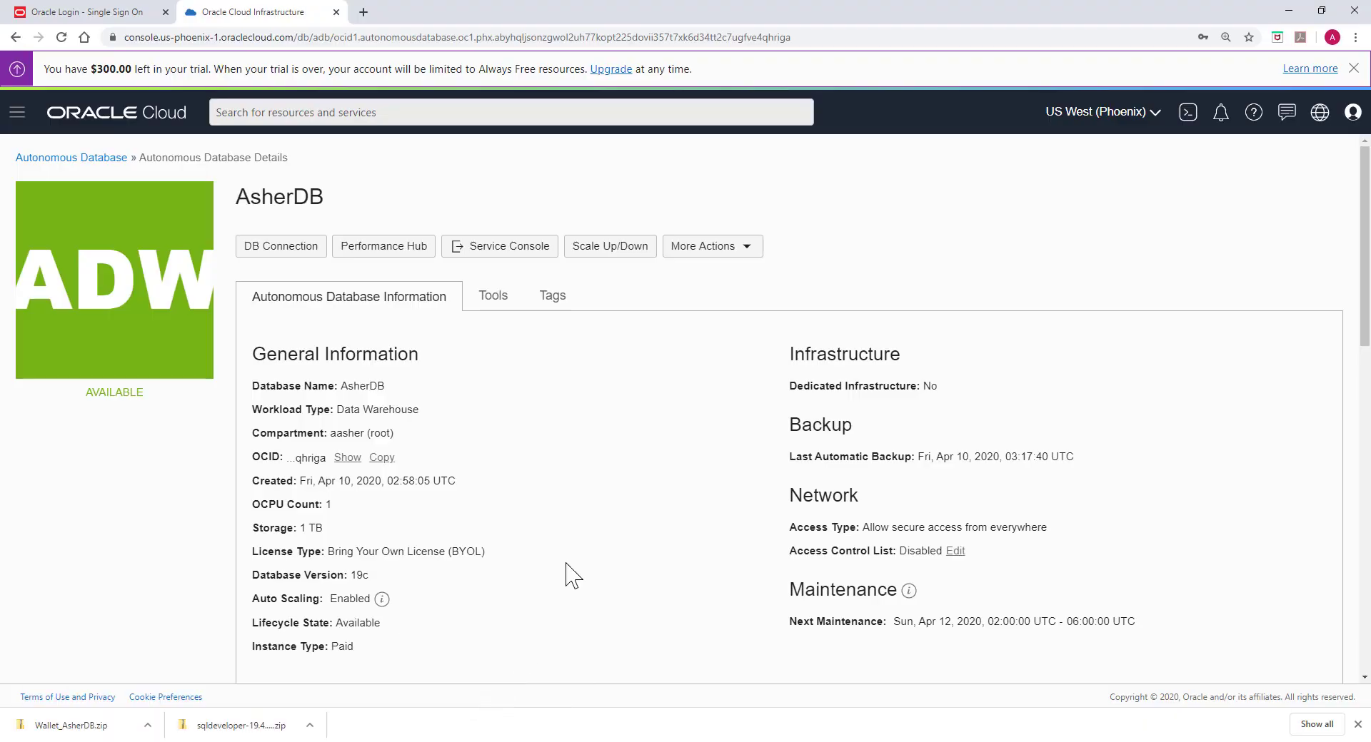
left_click(727, 258)
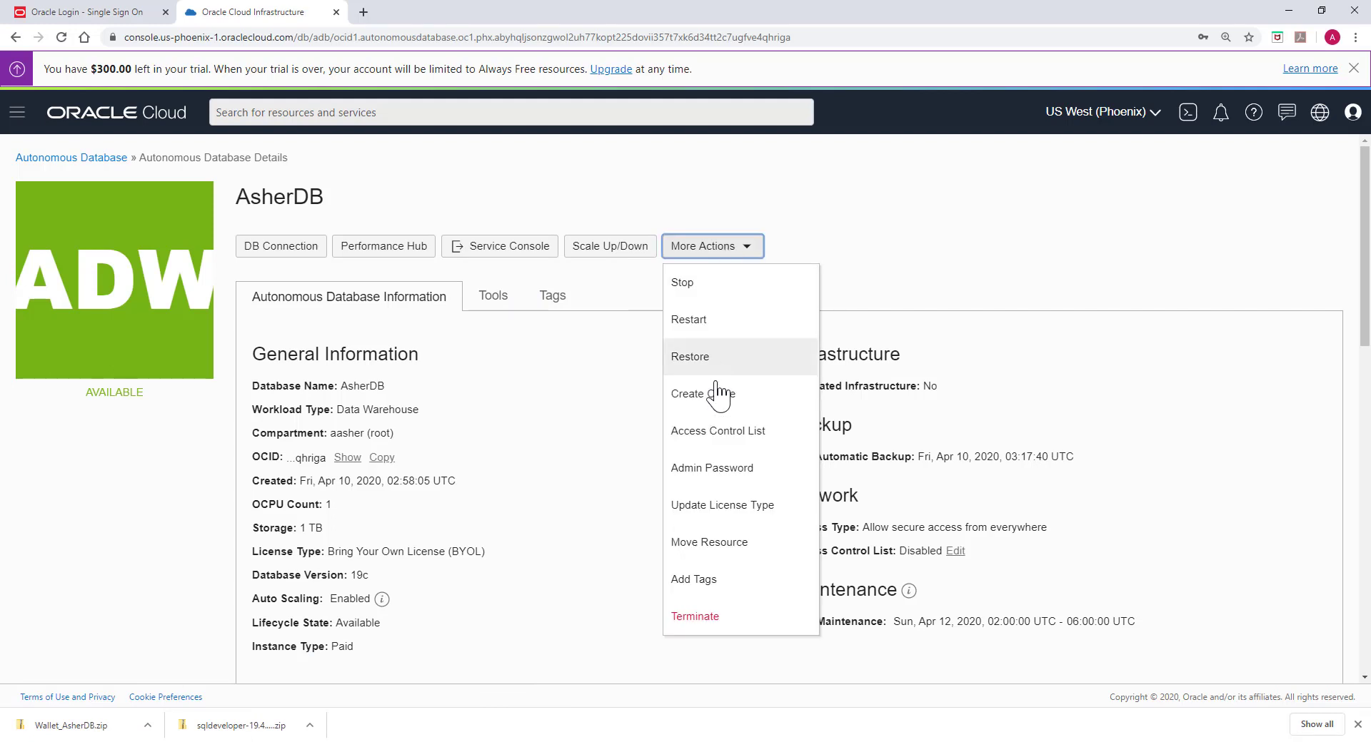
left_click(721, 473)
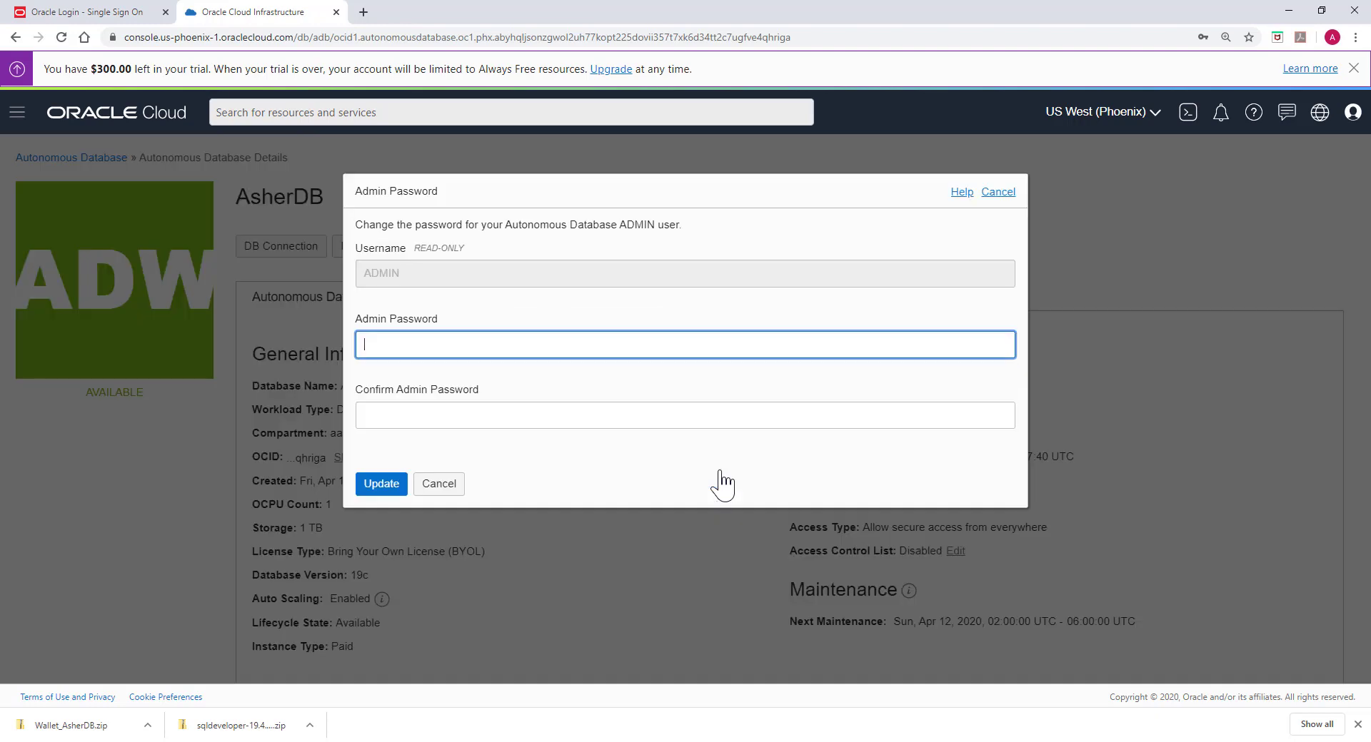
left_click(455, 484)
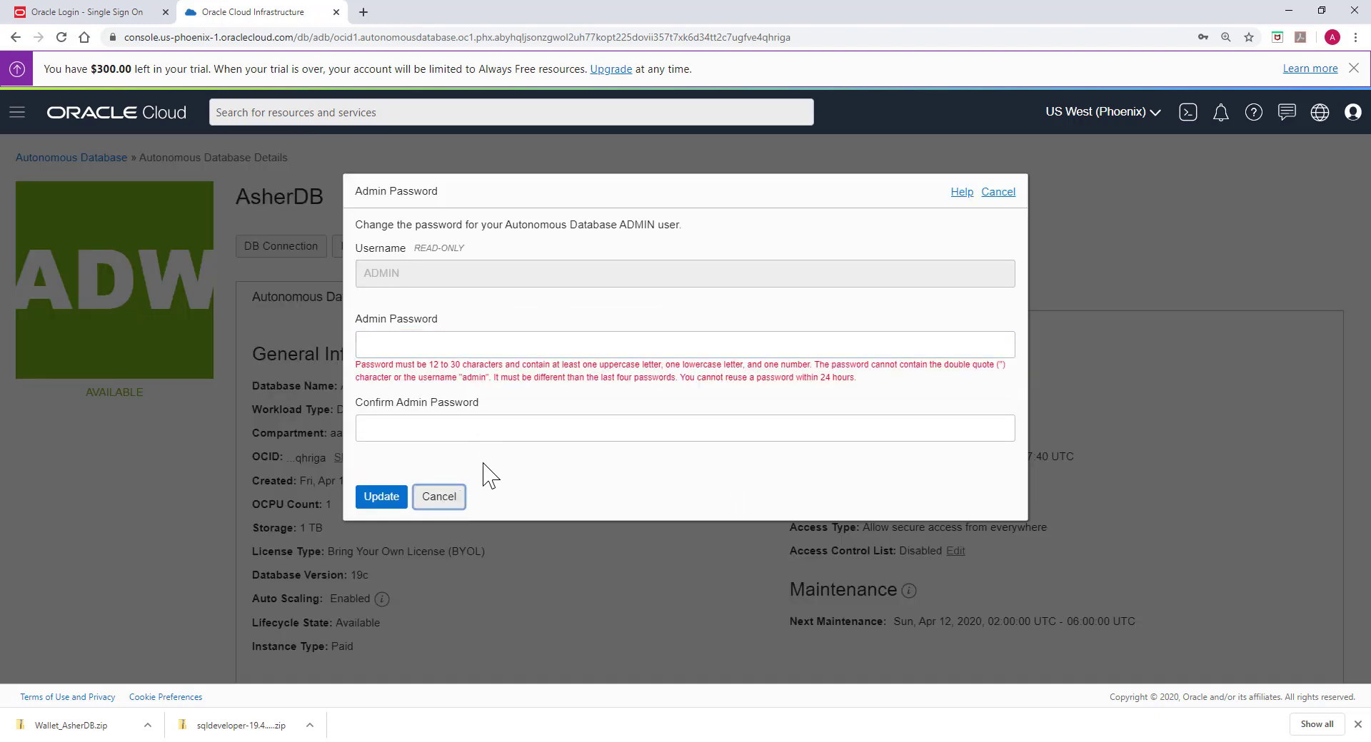